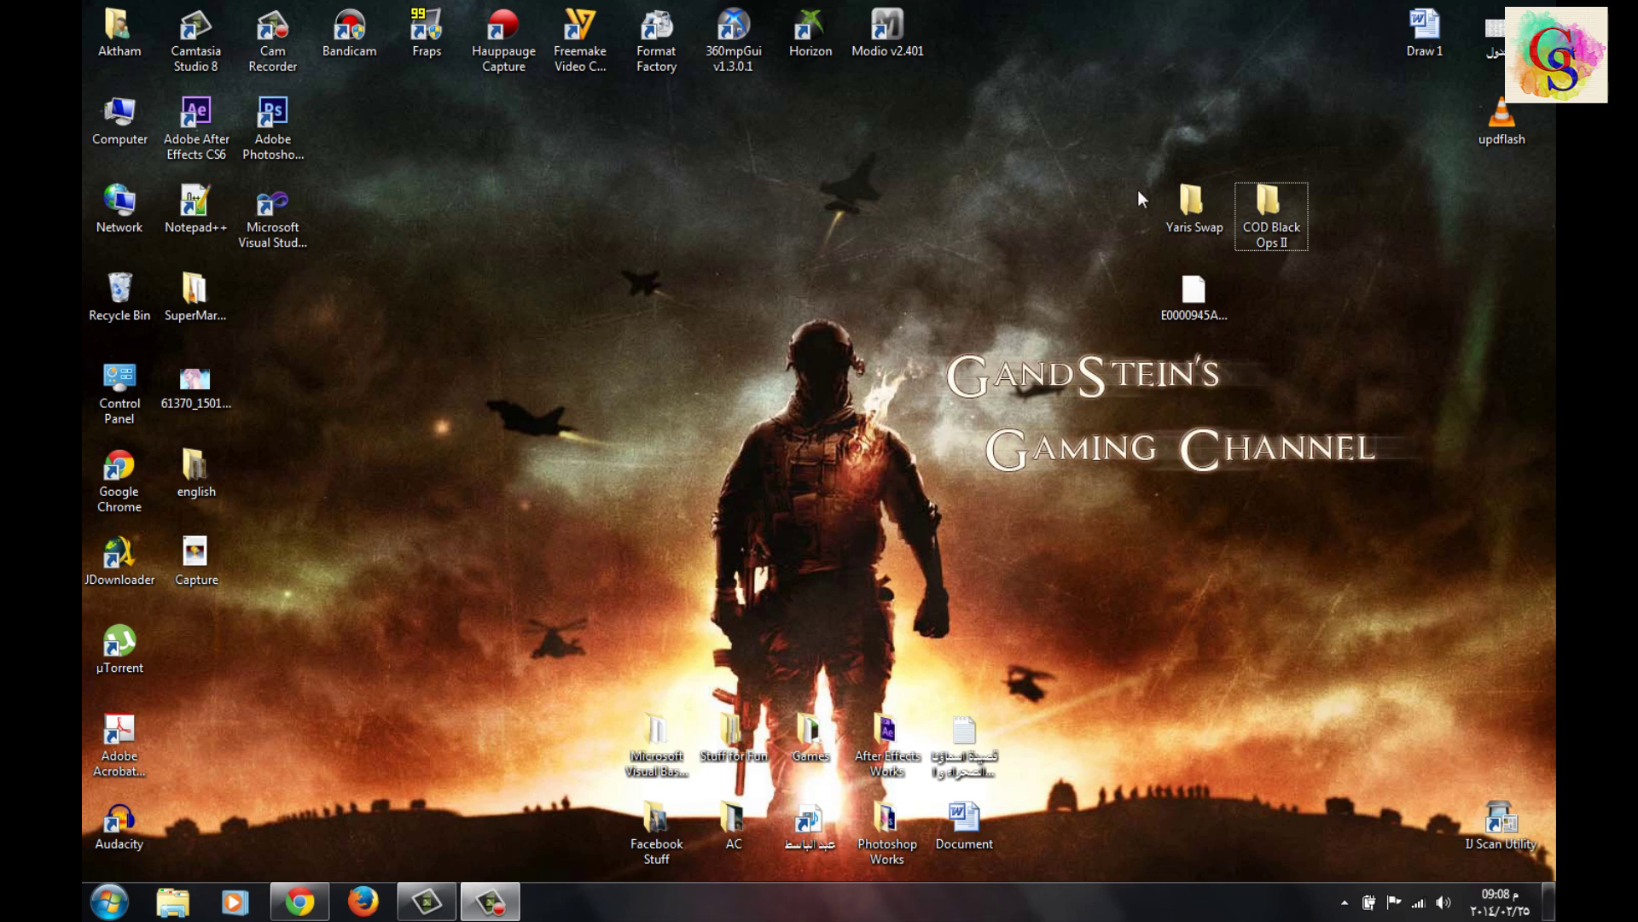
- Look over the desktop's Yaris Swap folder, profile file and COD Black Ops II folder
click(1192, 207)
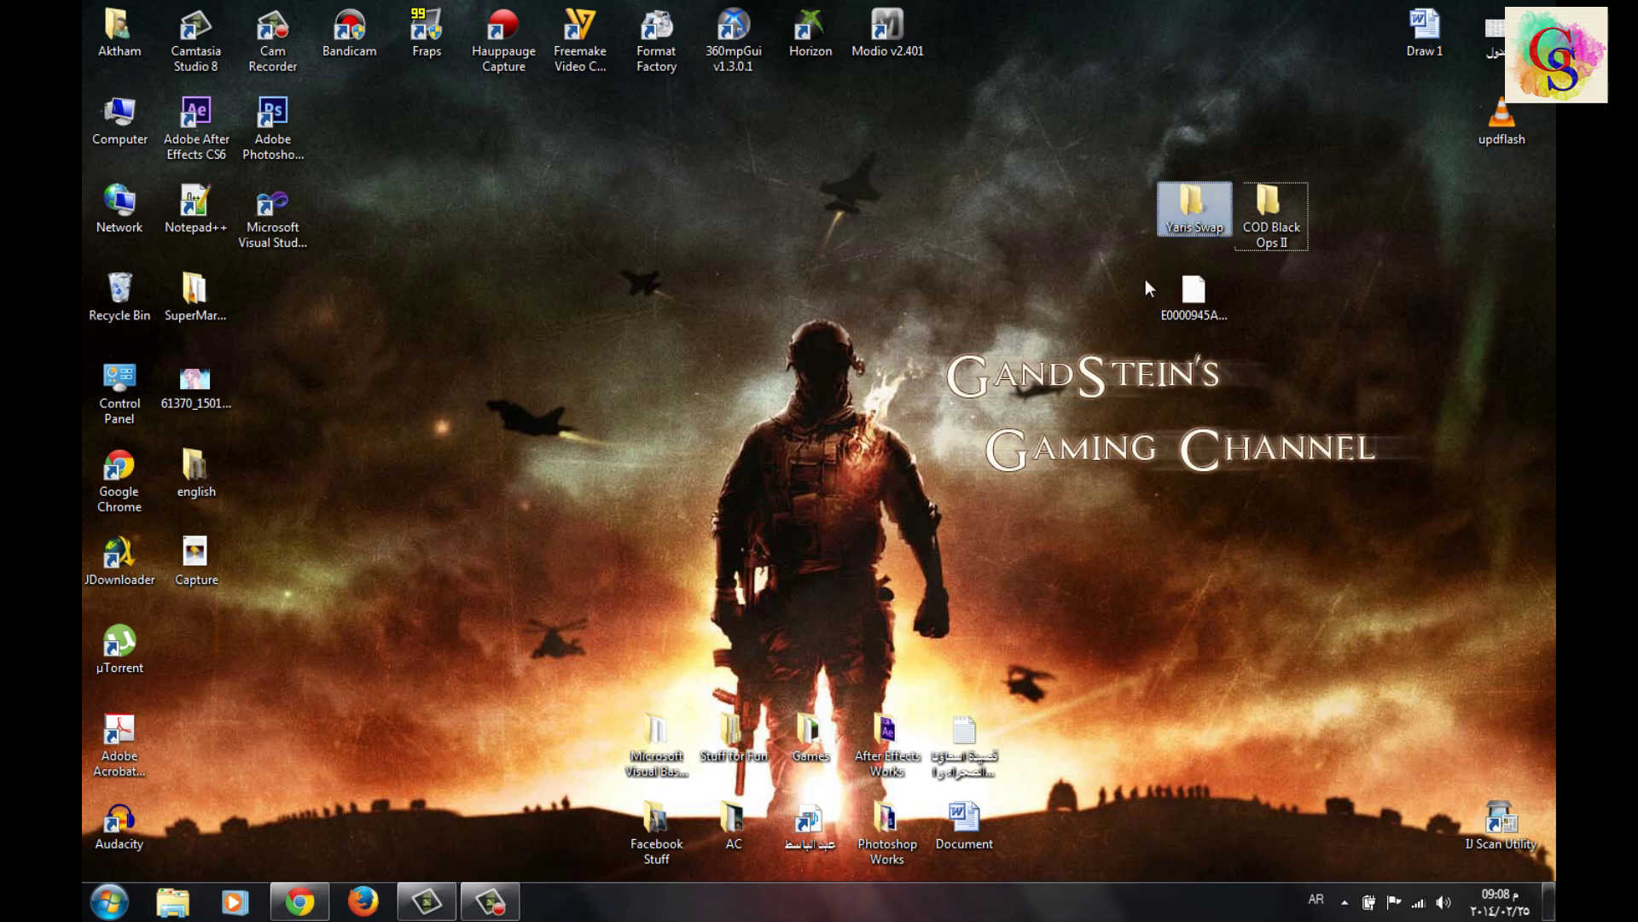
click(1190, 333)
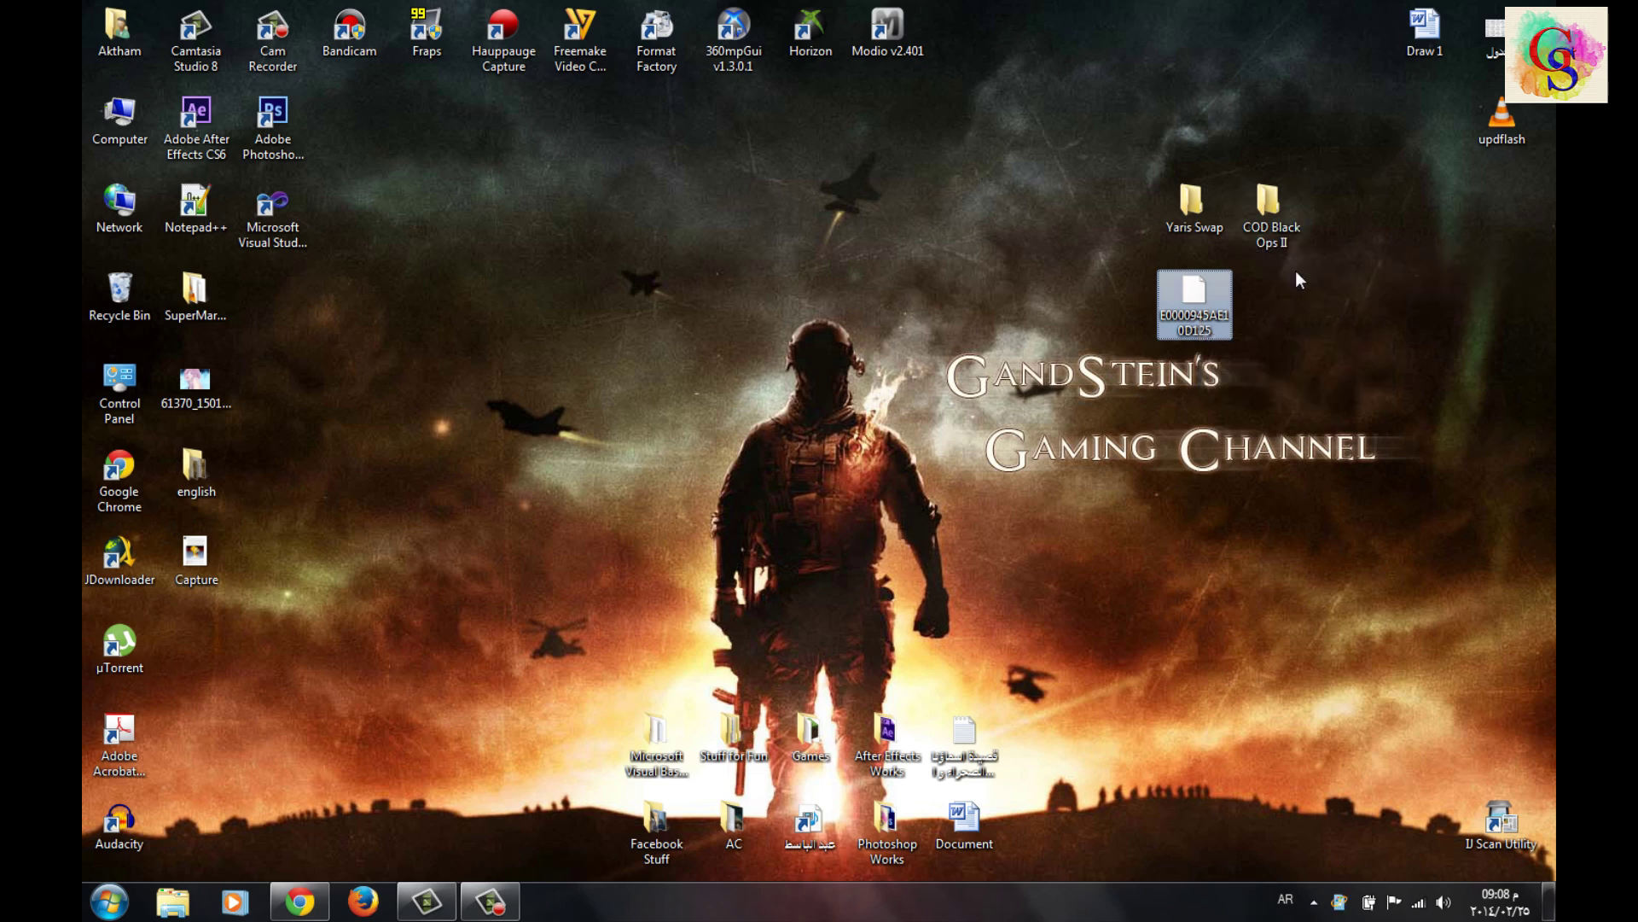
double_click(1273, 233)
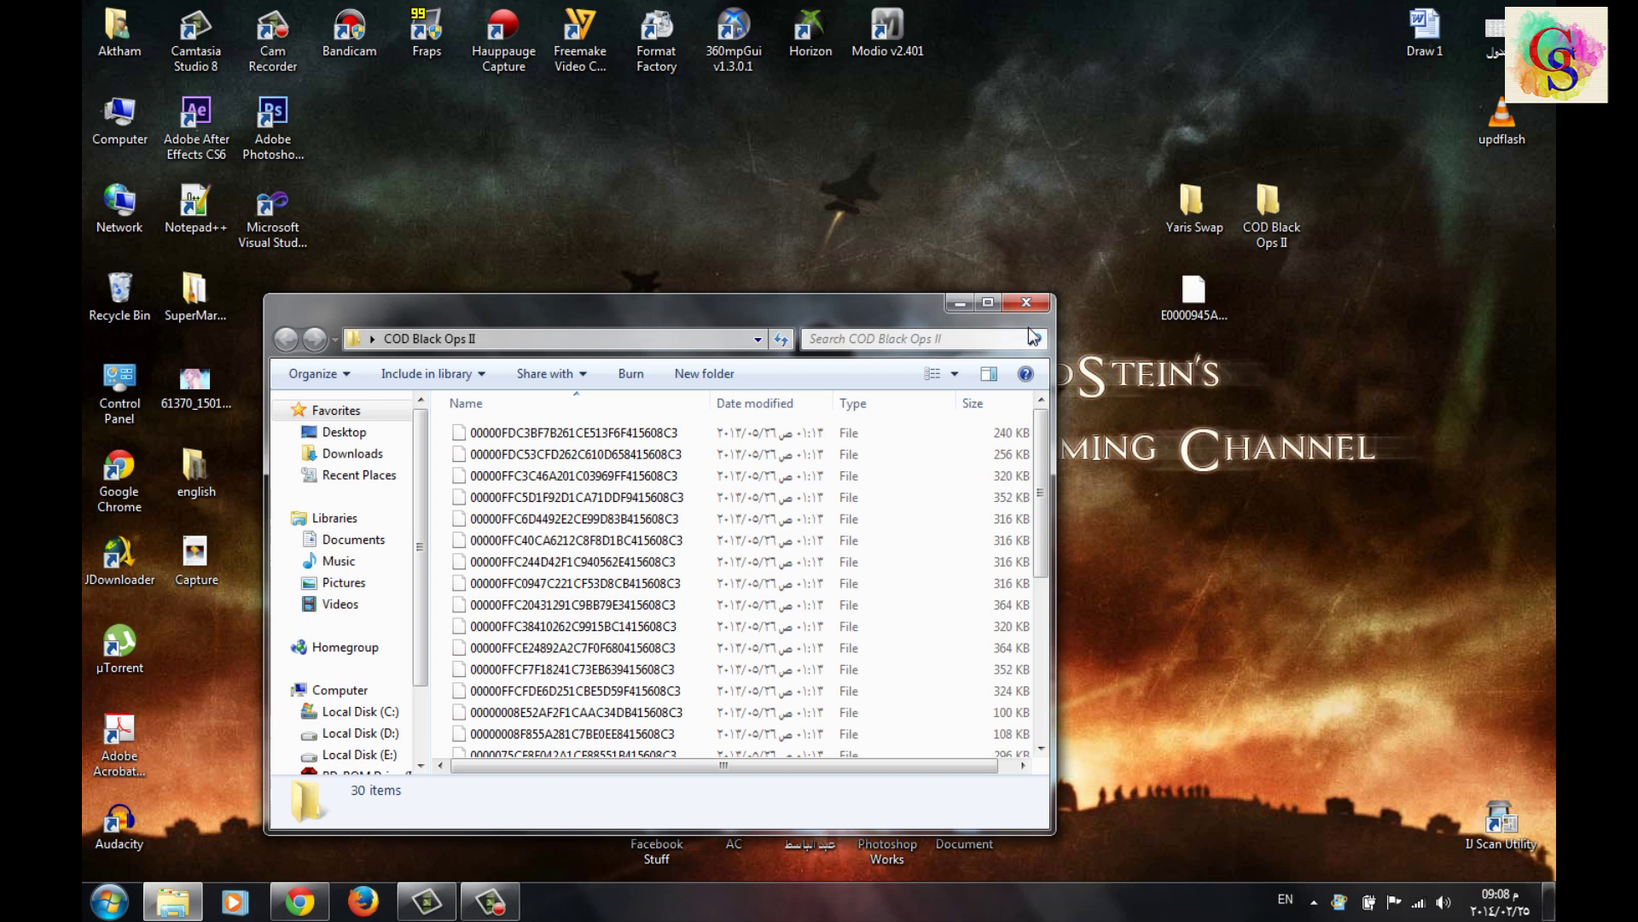
click(1026, 302)
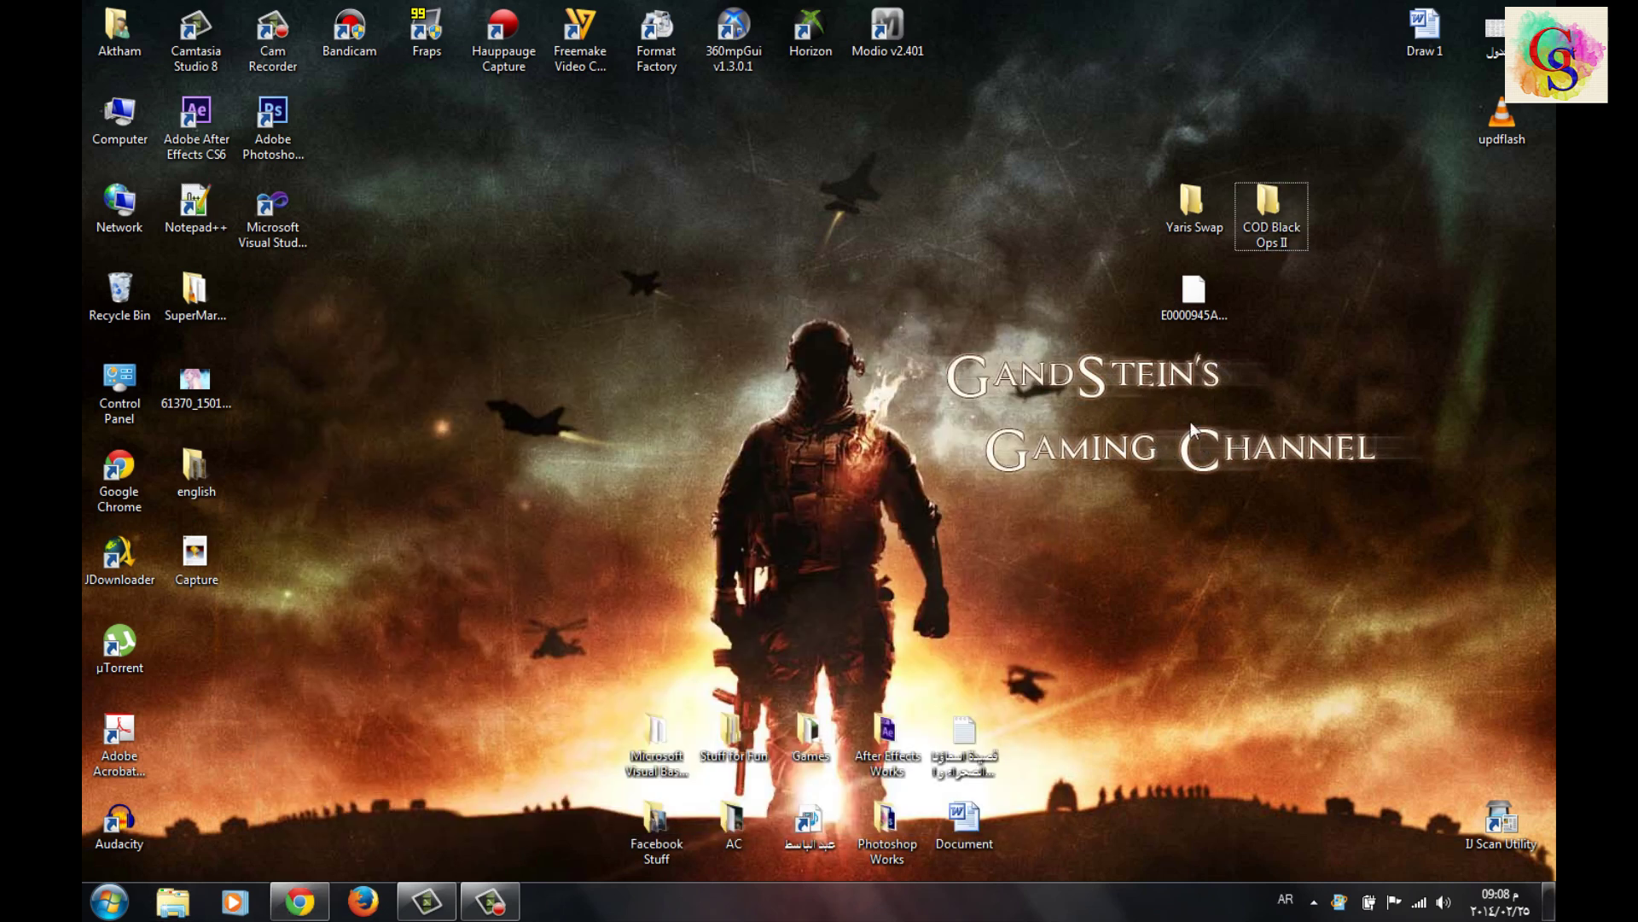
click(1179, 232)
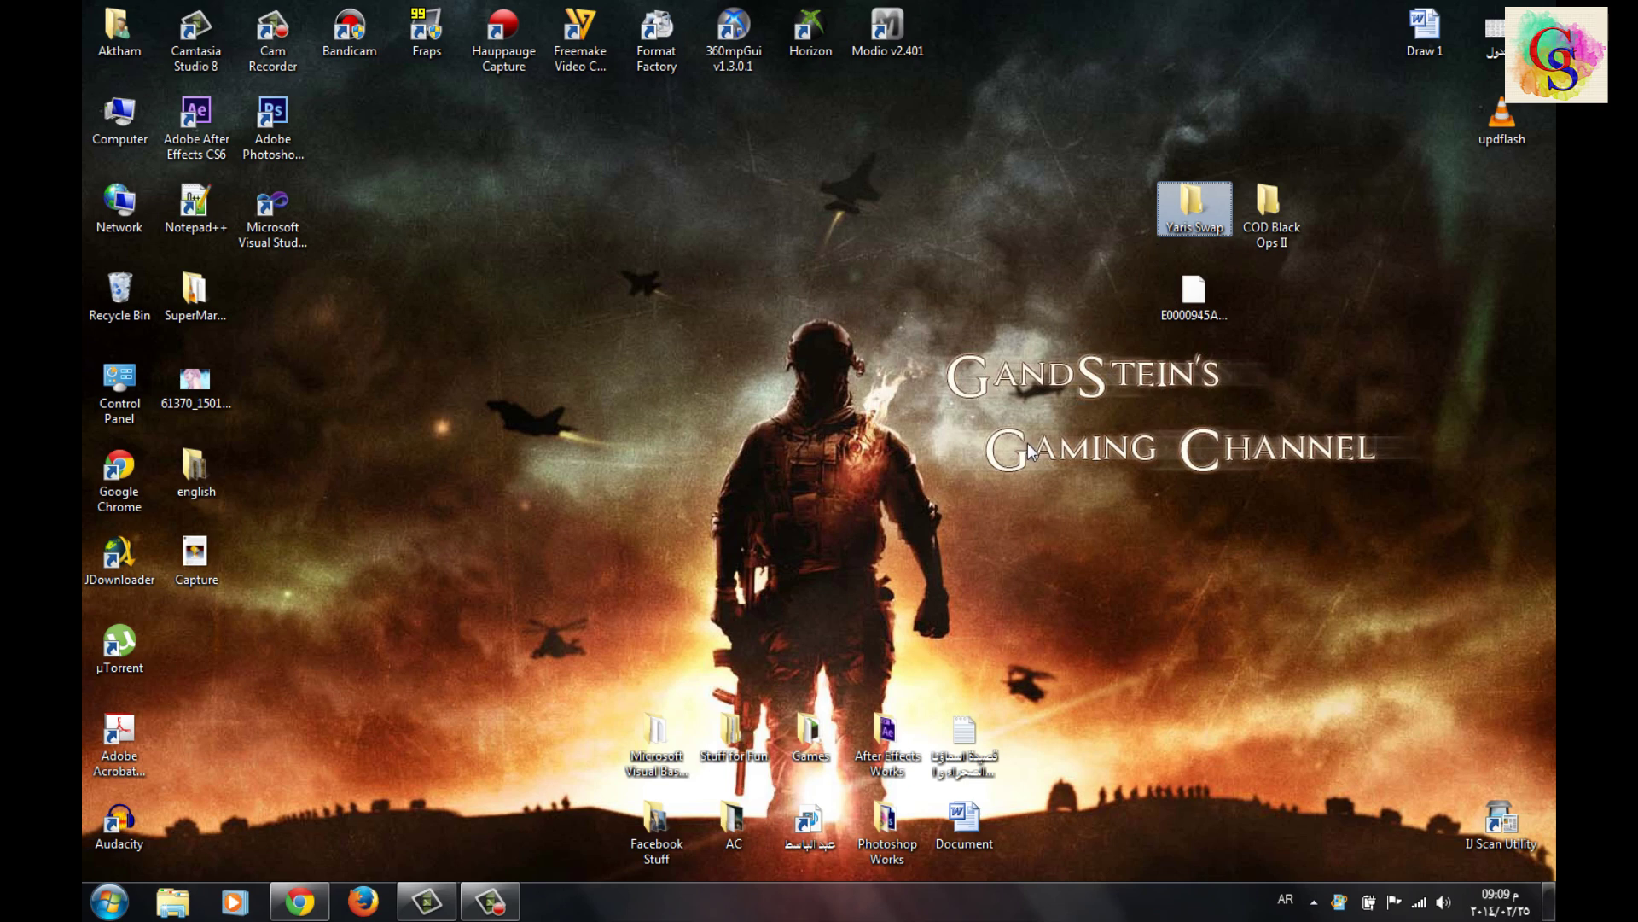
click(1291, 394)
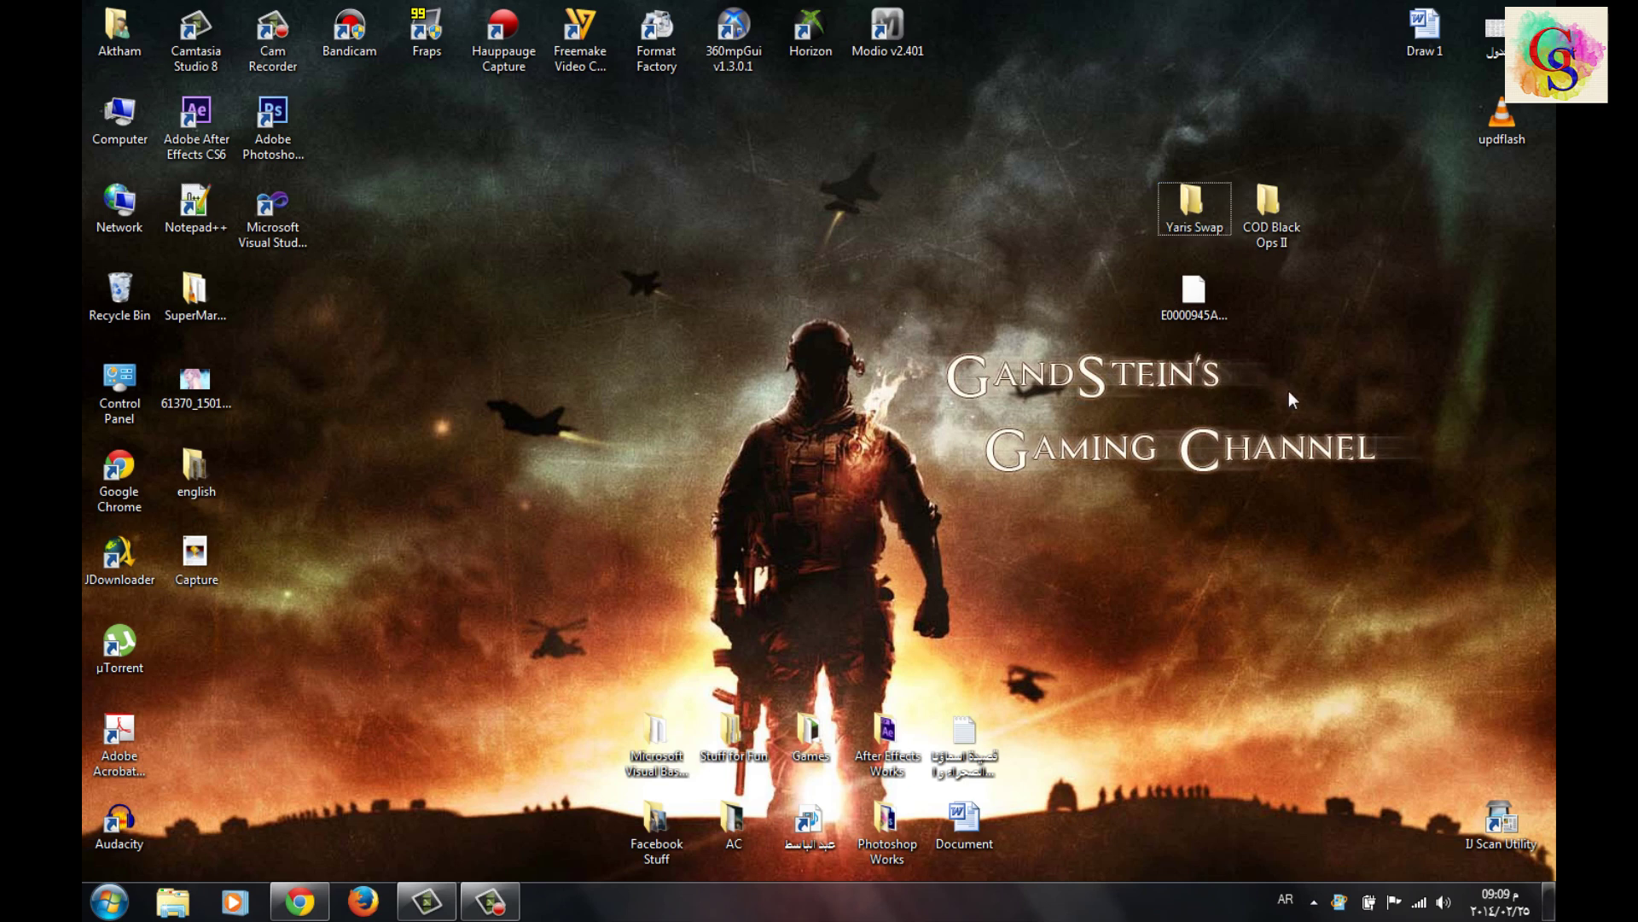
- Create a desktop folder named 'Profile' and move the profile file into it
right_click(1269, 300)
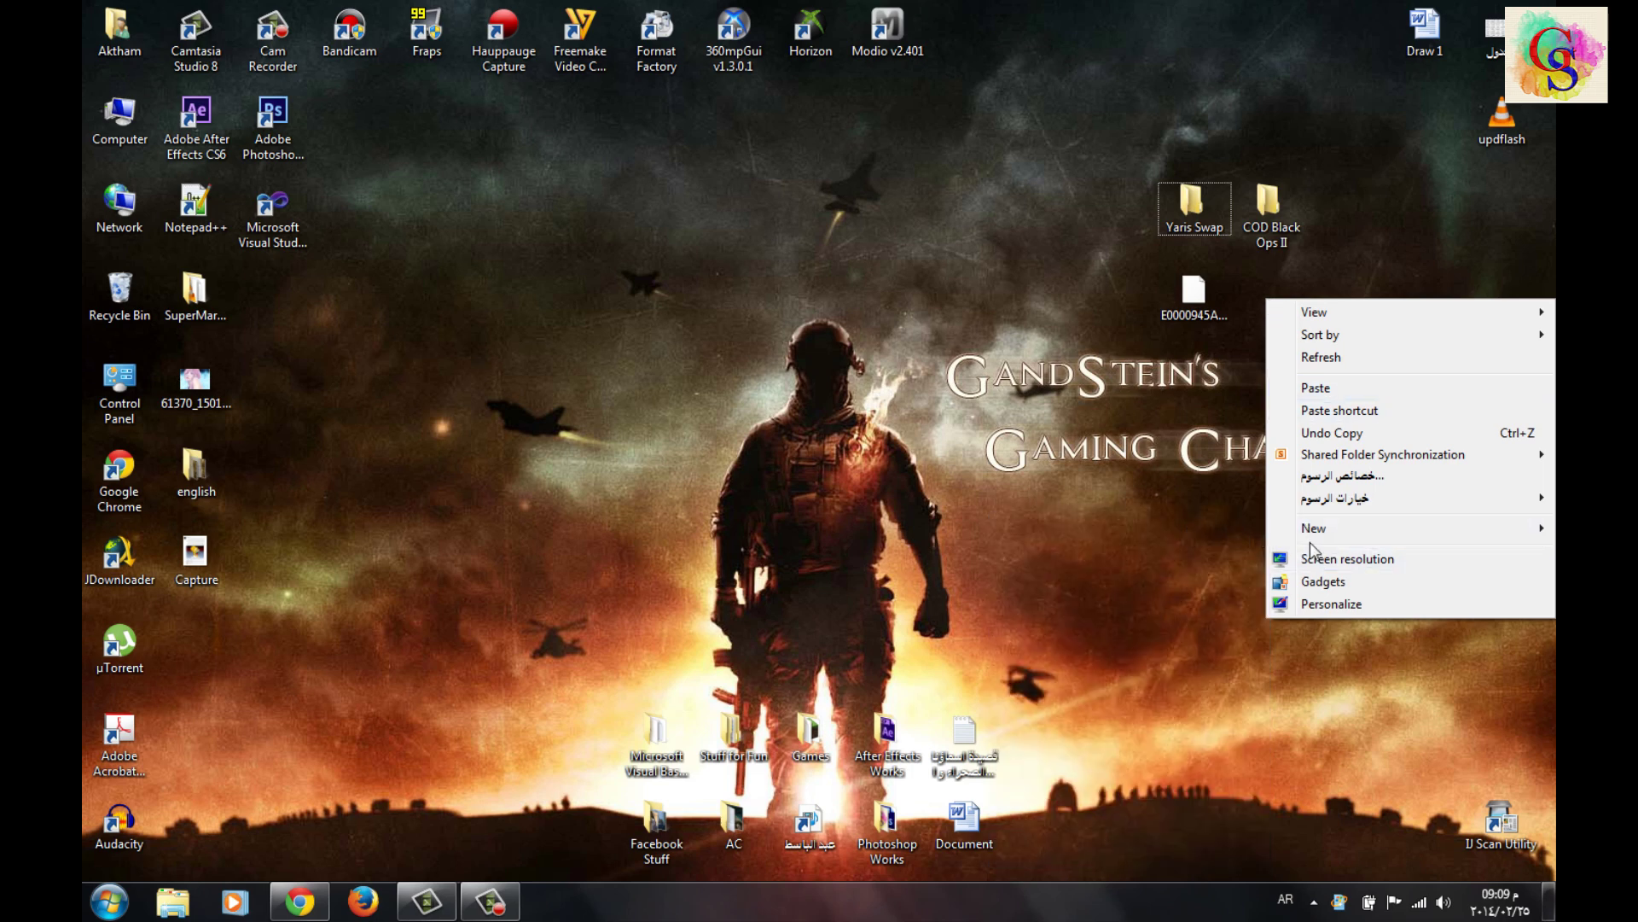
mouse_move(1288, 536)
click(1174, 539)
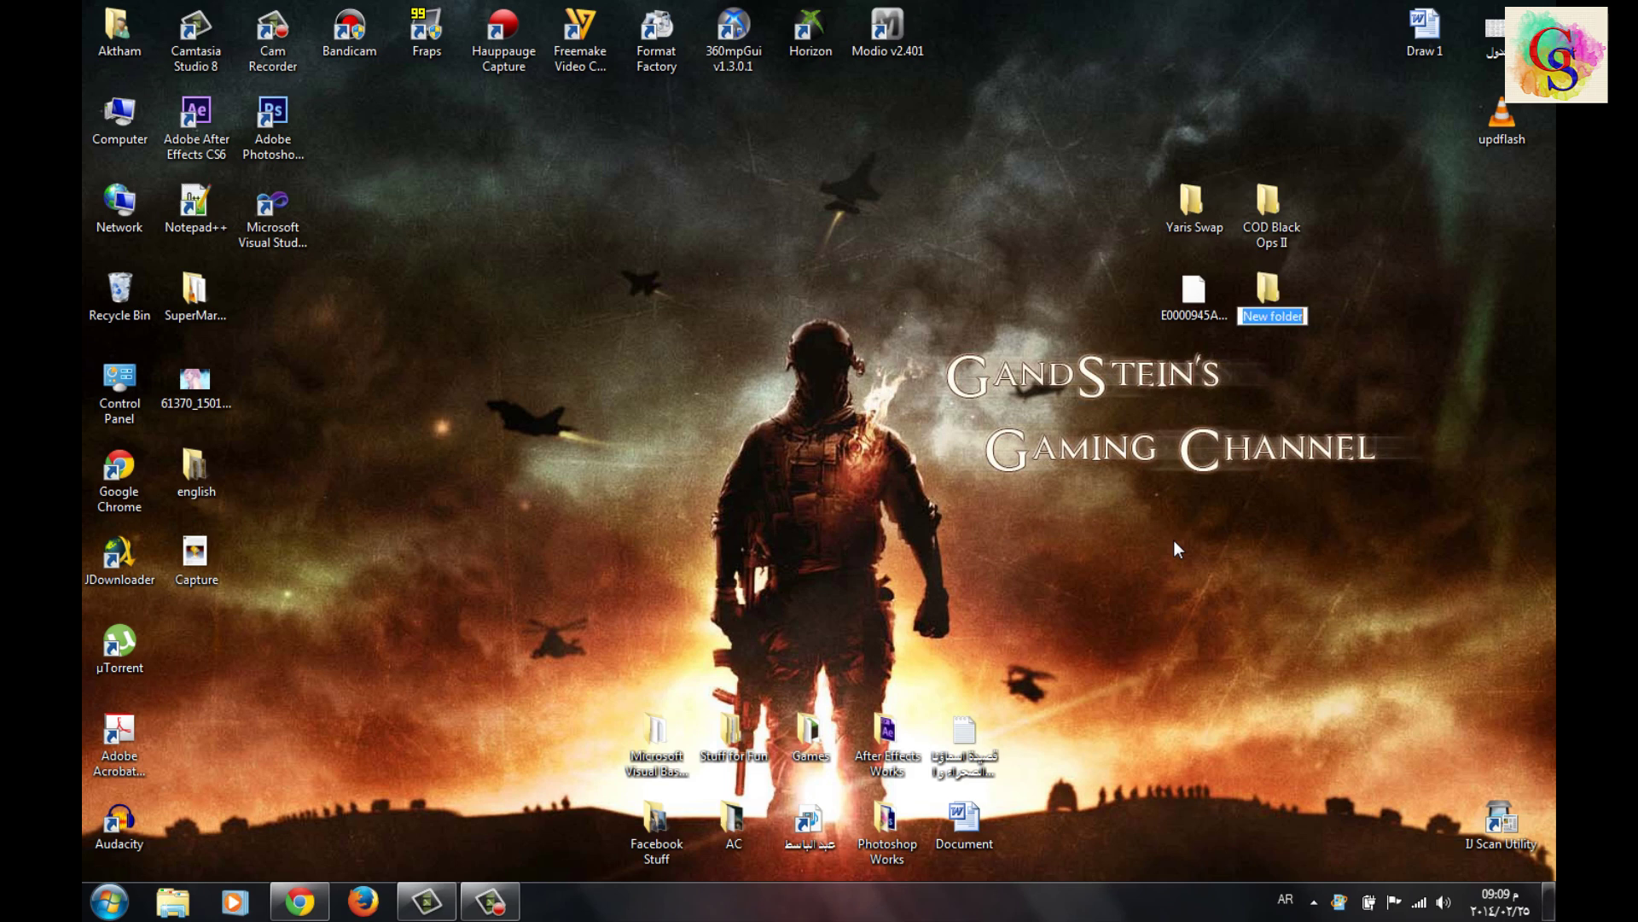
key(BackSpace)
key(alt+shift)
text(Profile)
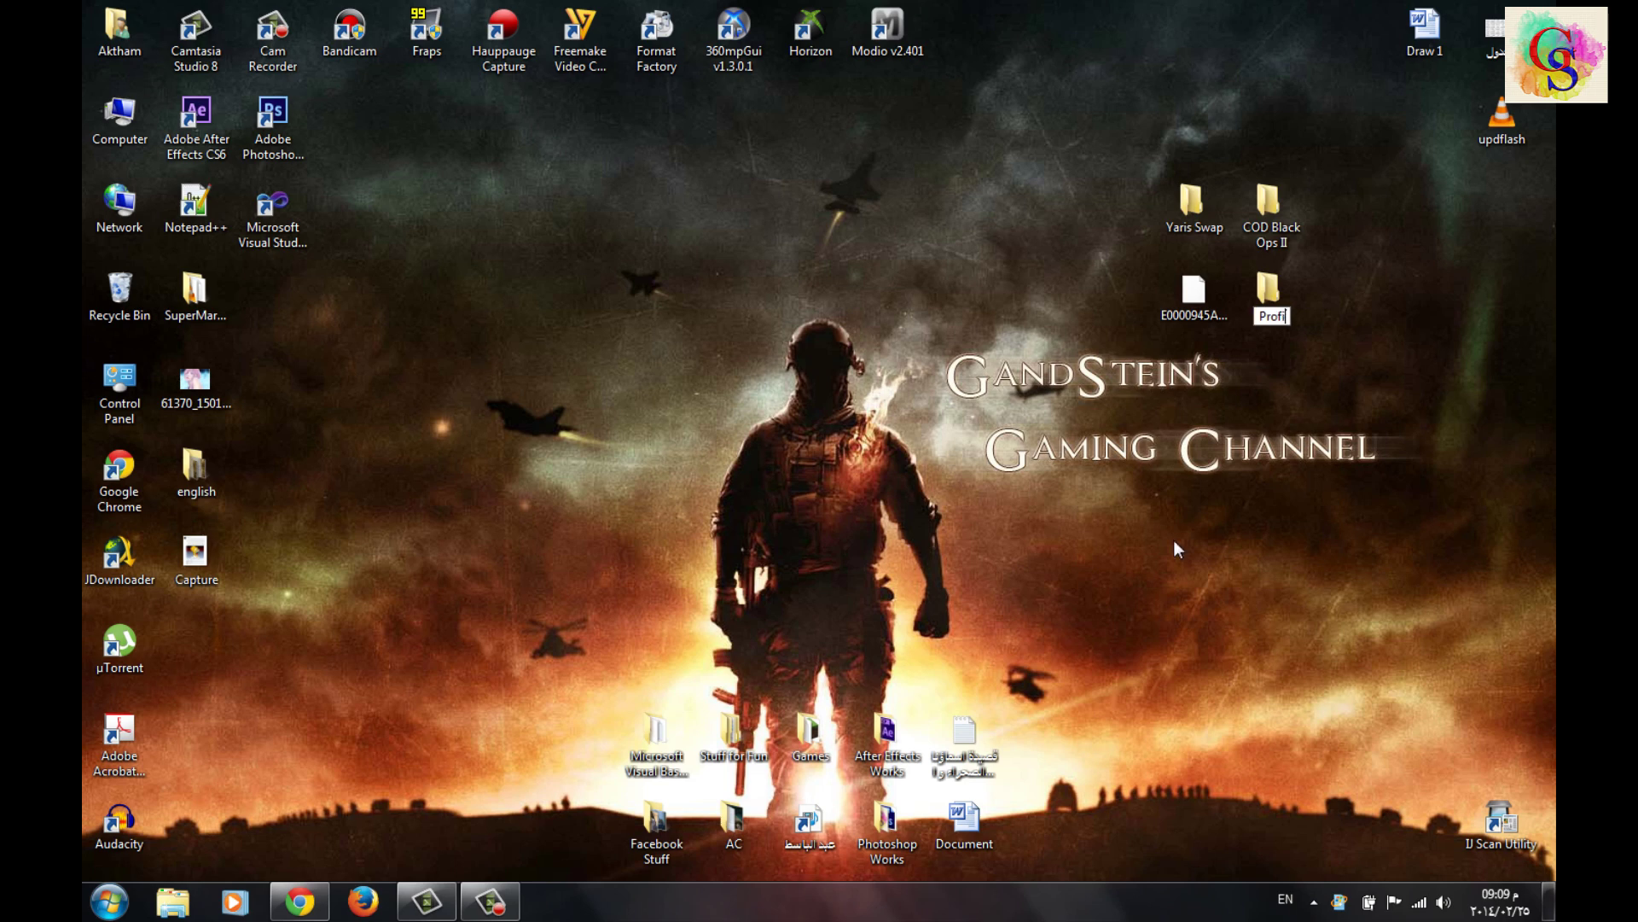
key(Return)
drag(1194, 299, 1269, 324)
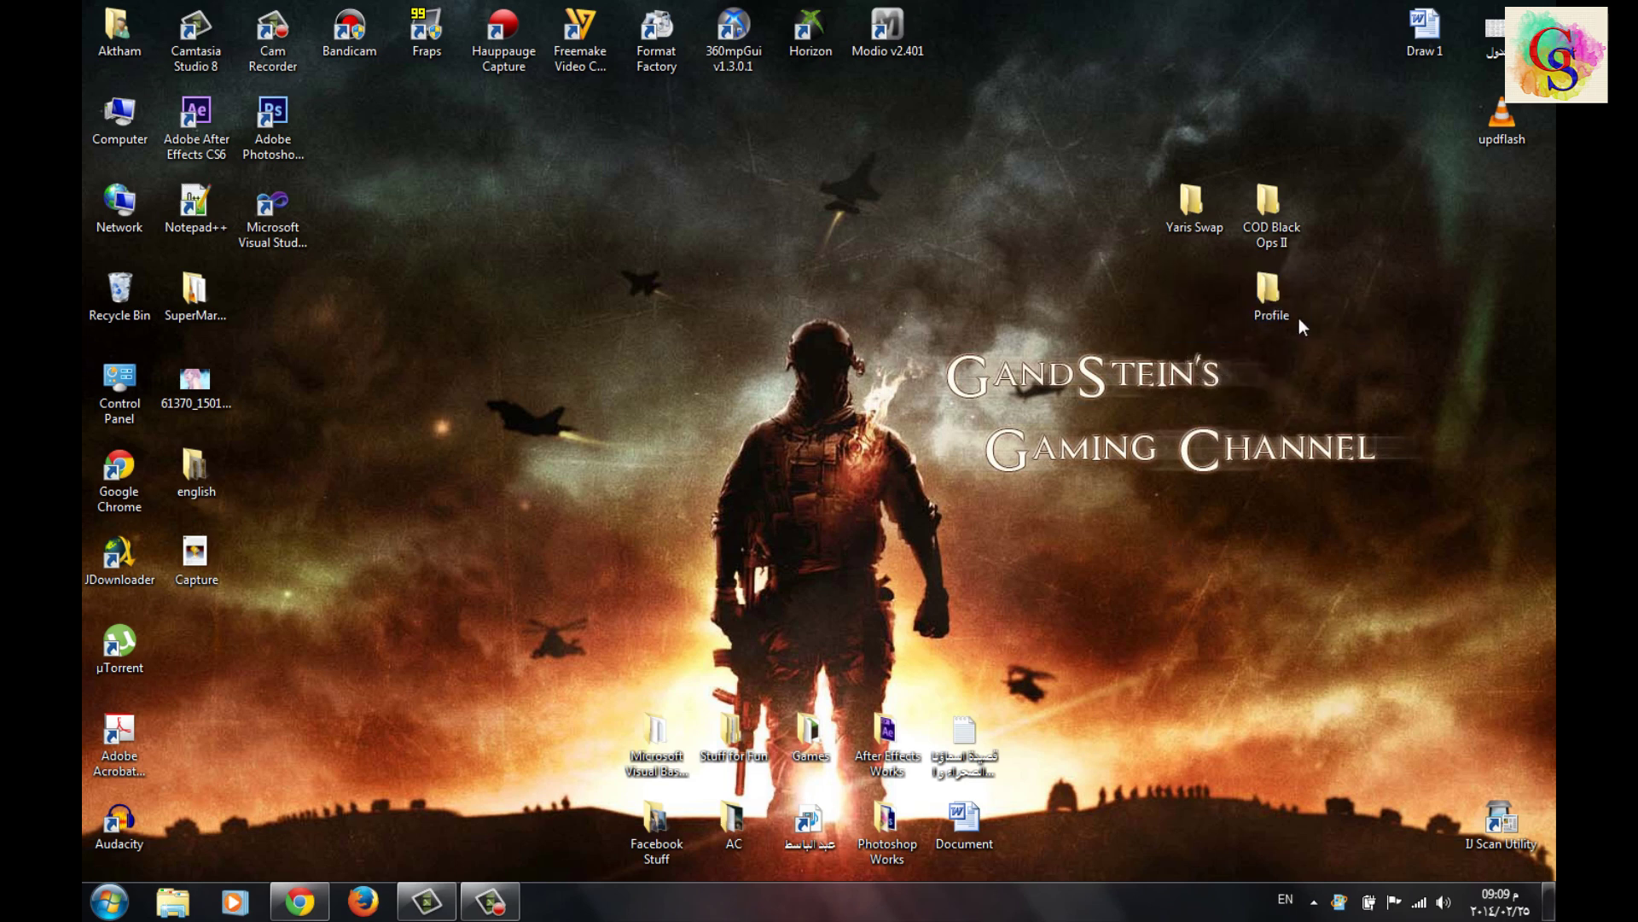
- Launch the YarisSwap application from the Yaris Swap folder
click(1185, 212)
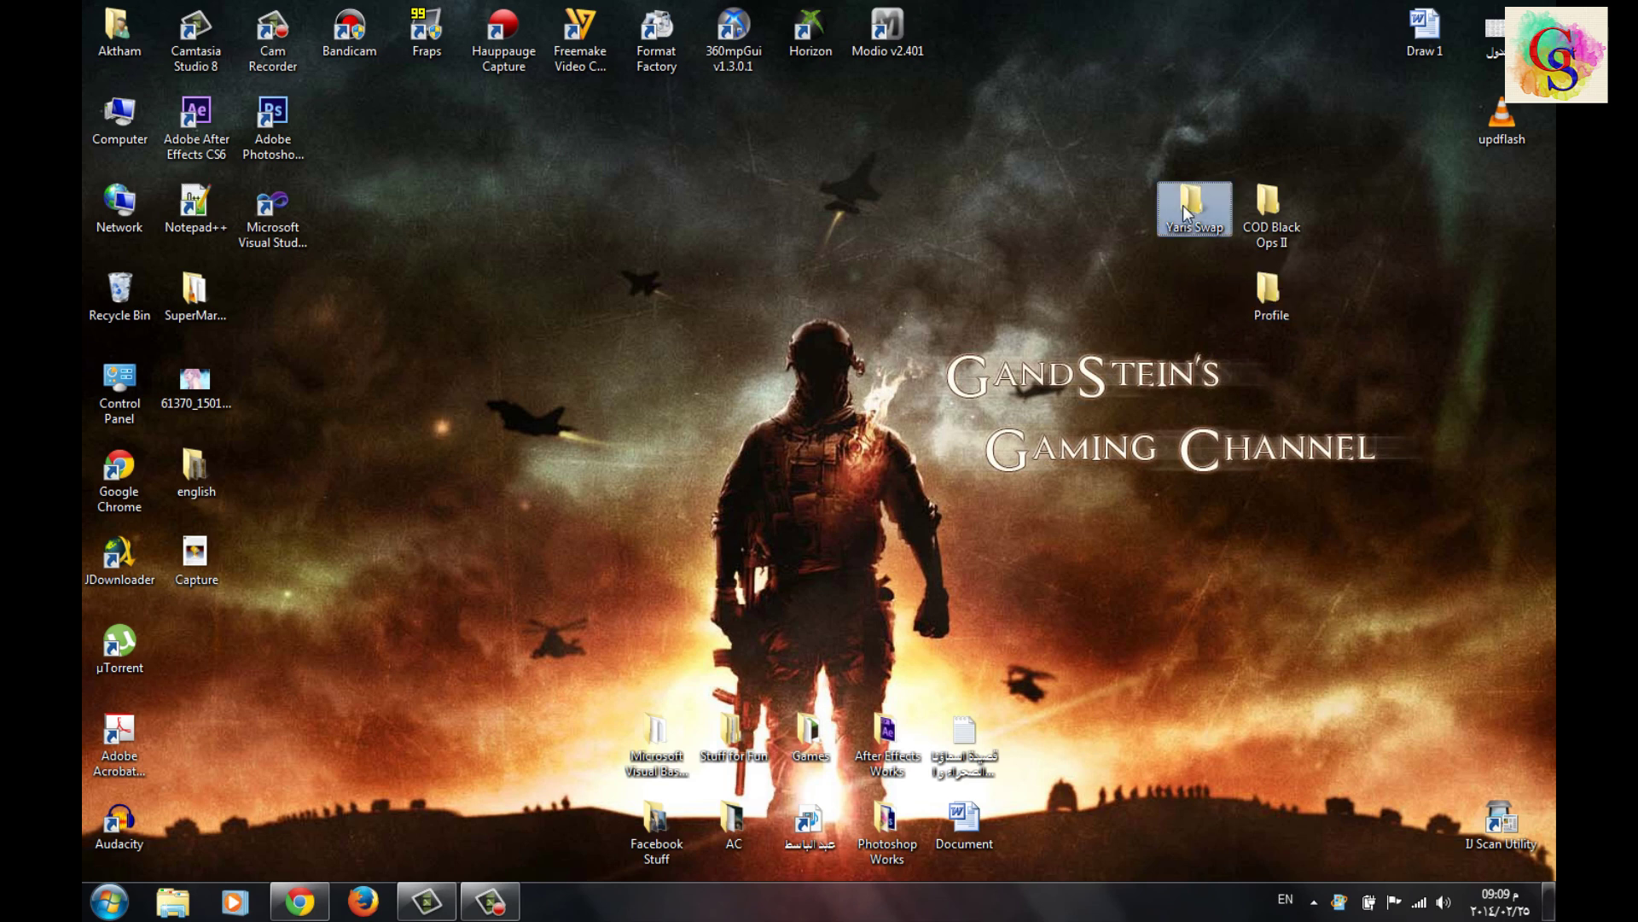
double_click(1184, 214)
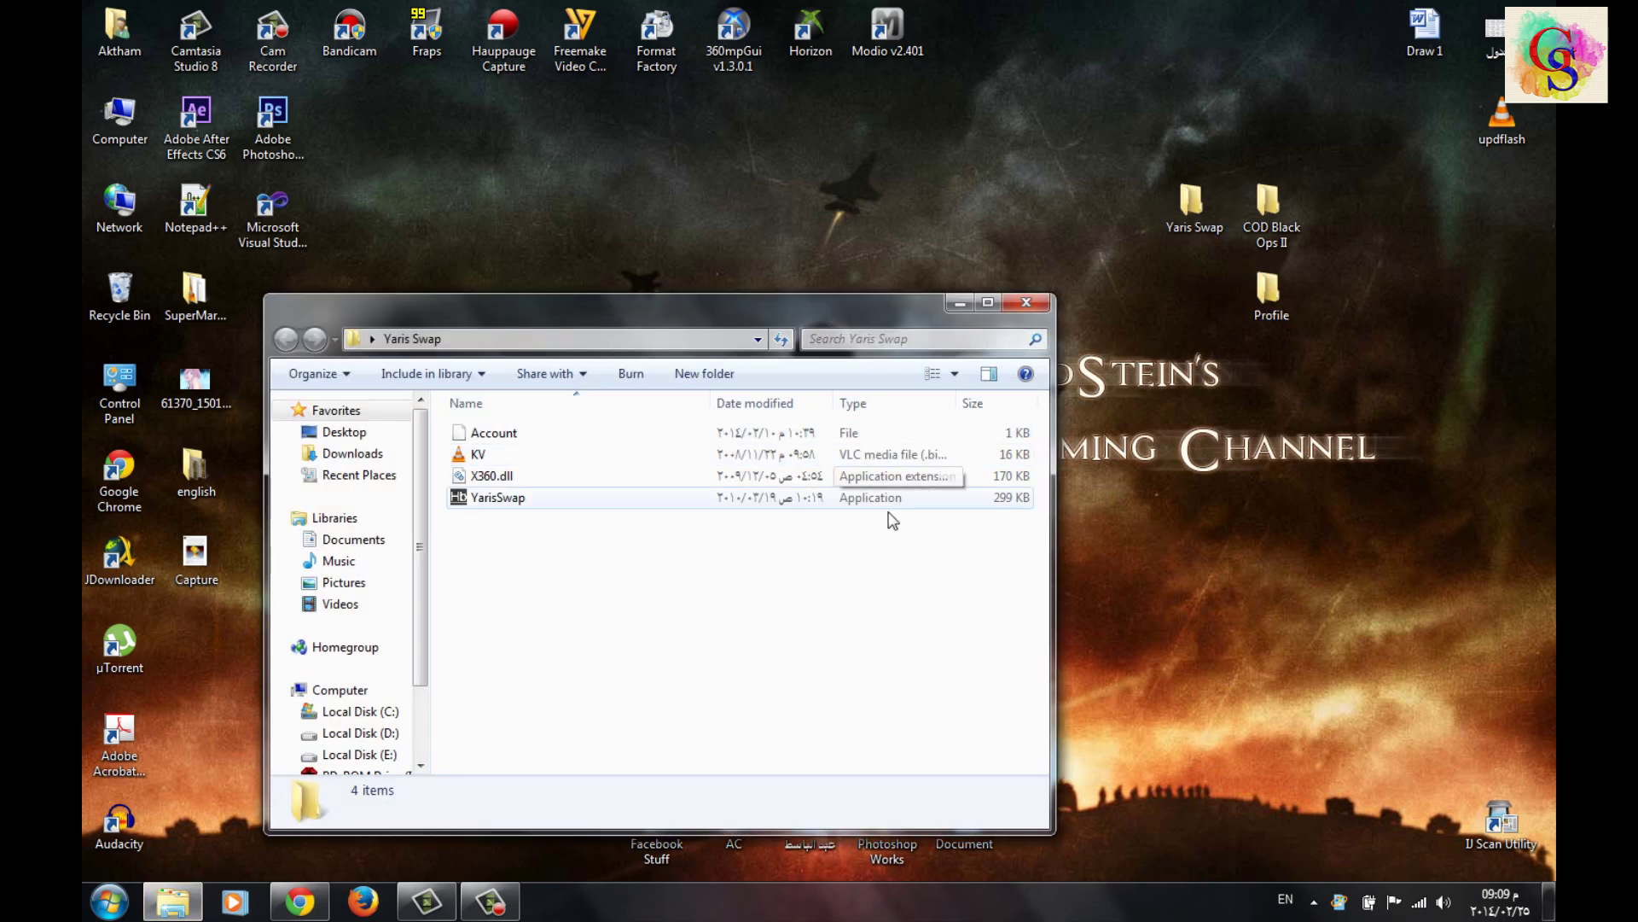
double_click(732, 499)
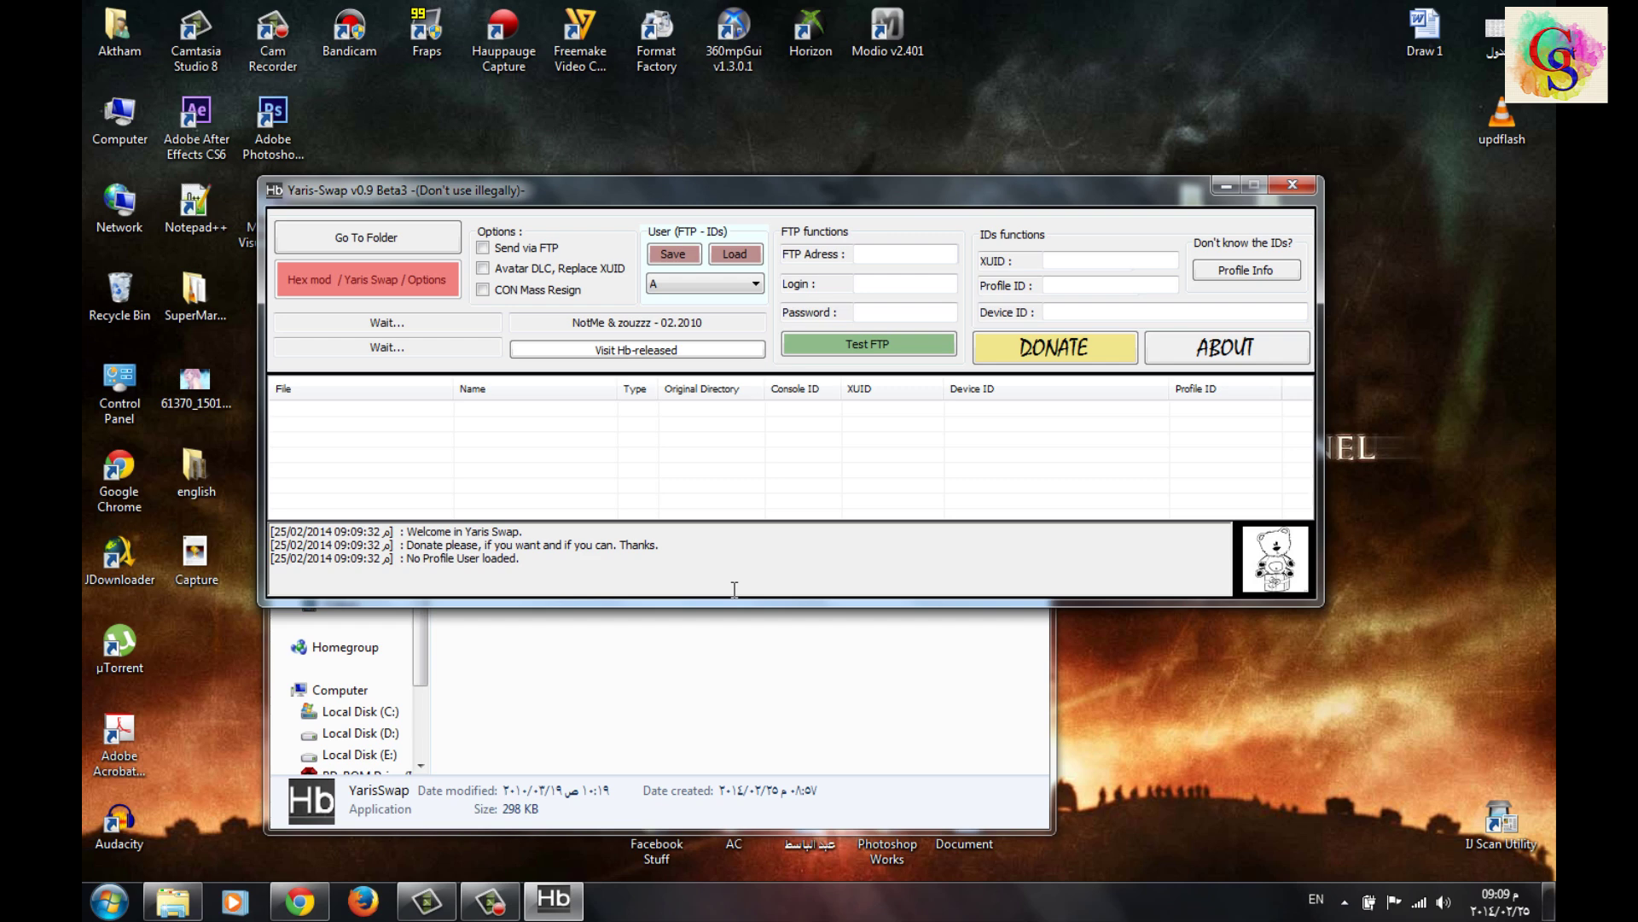
click(408, 239)
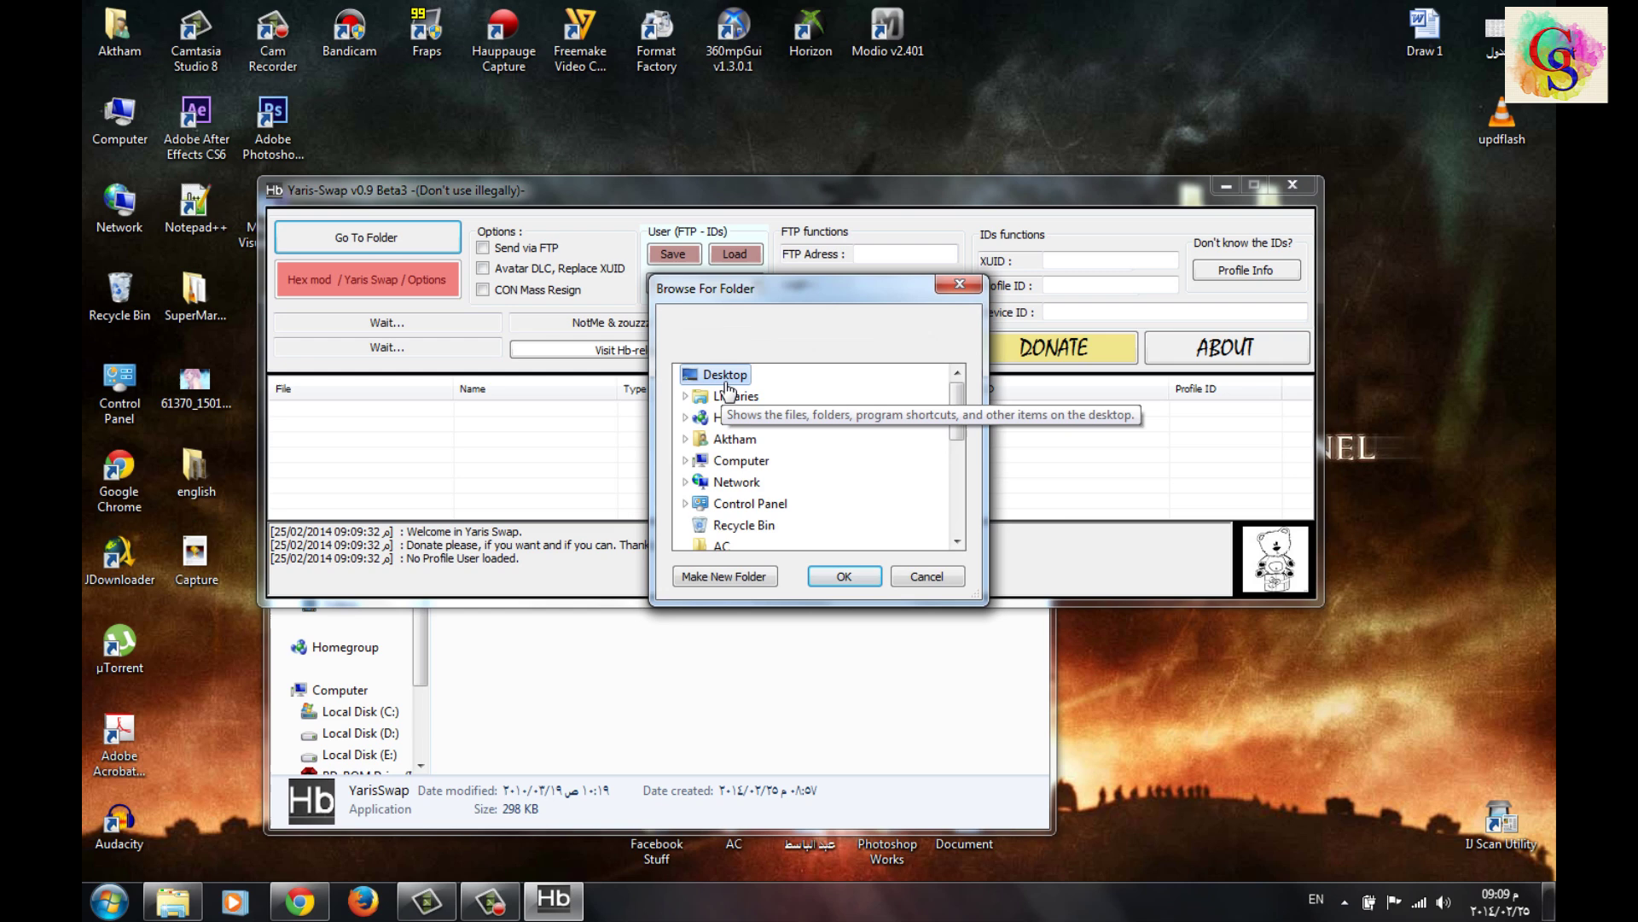
drag(957, 433, 960, 522)
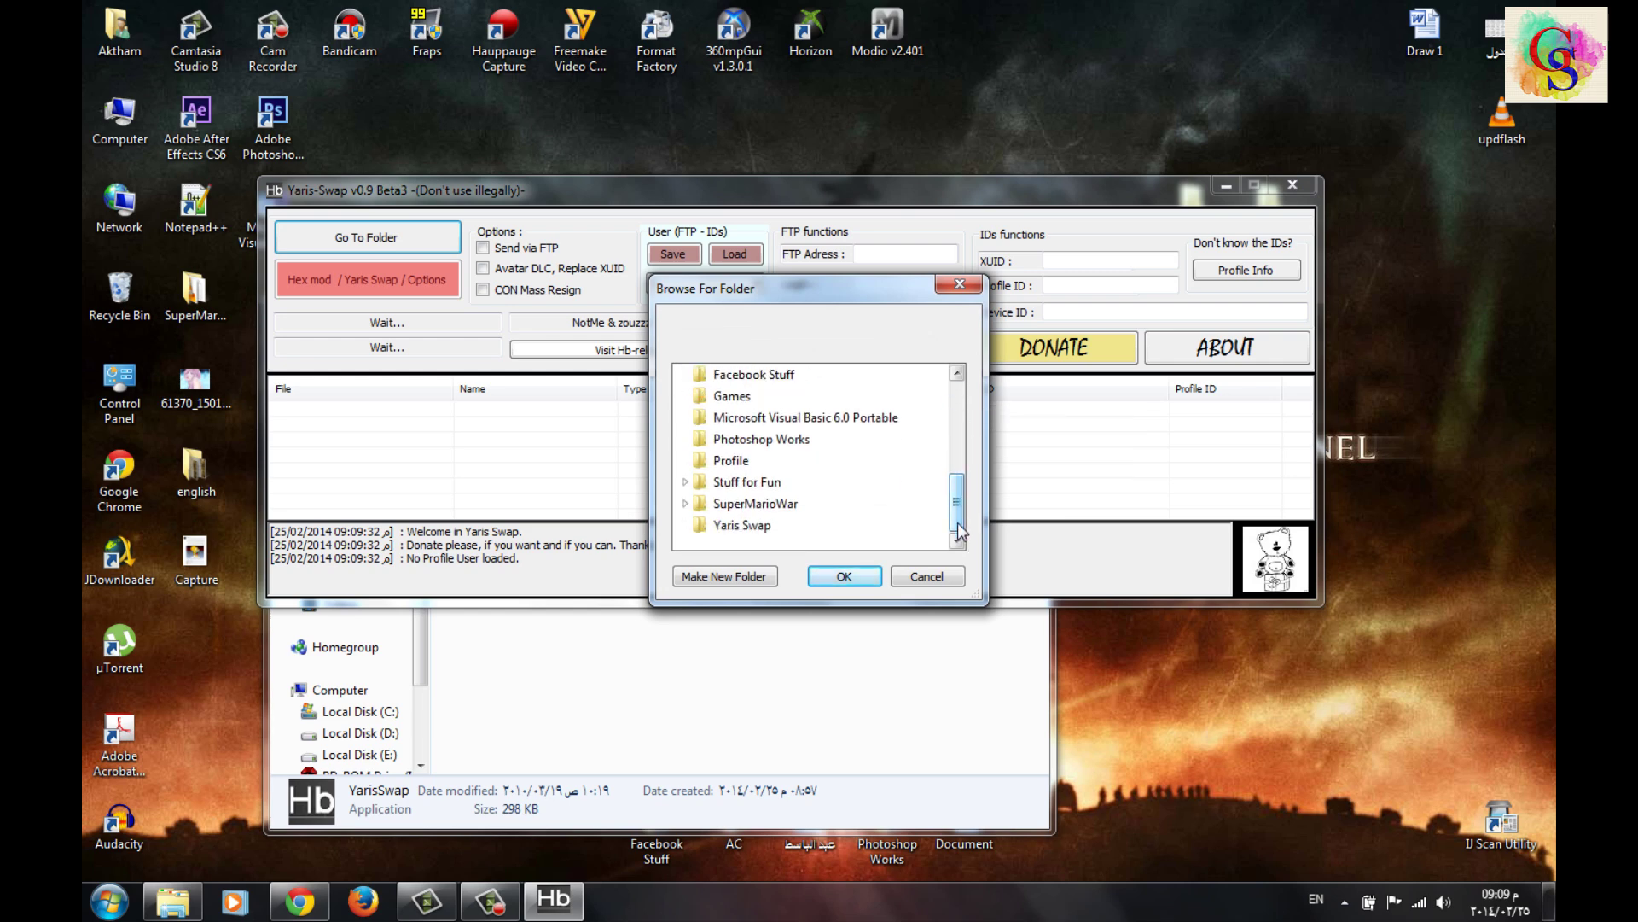
click(725, 461)
click(836, 578)
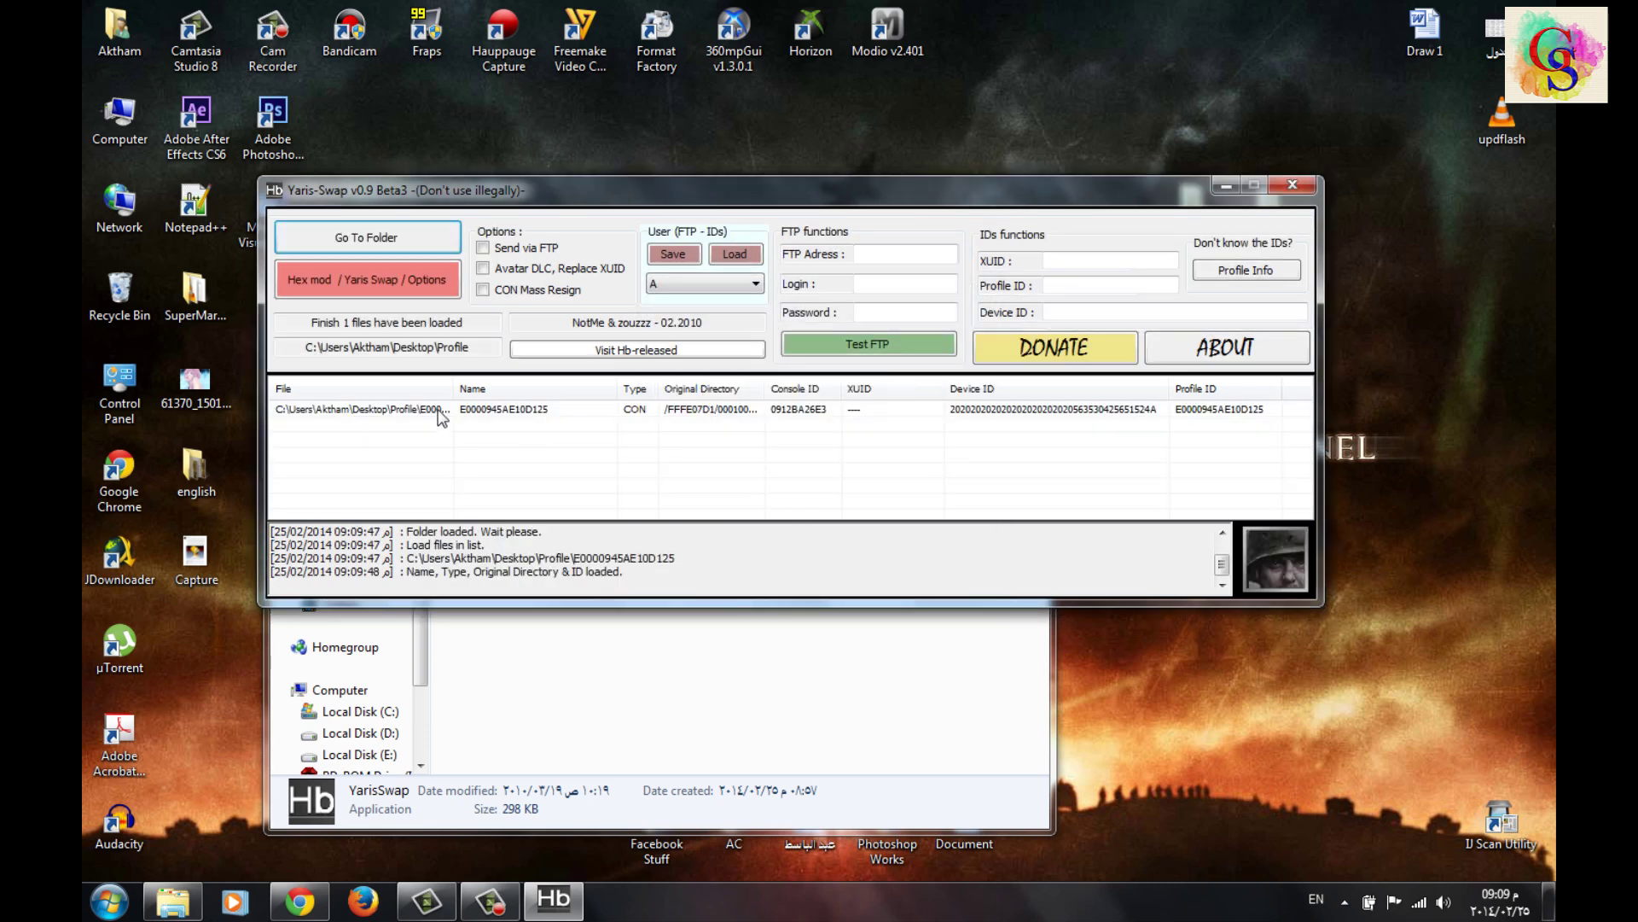
- Decrypt the E0000945AE10D125 file from Desktop\Profile in the Profile Info tool
click(442, 416)
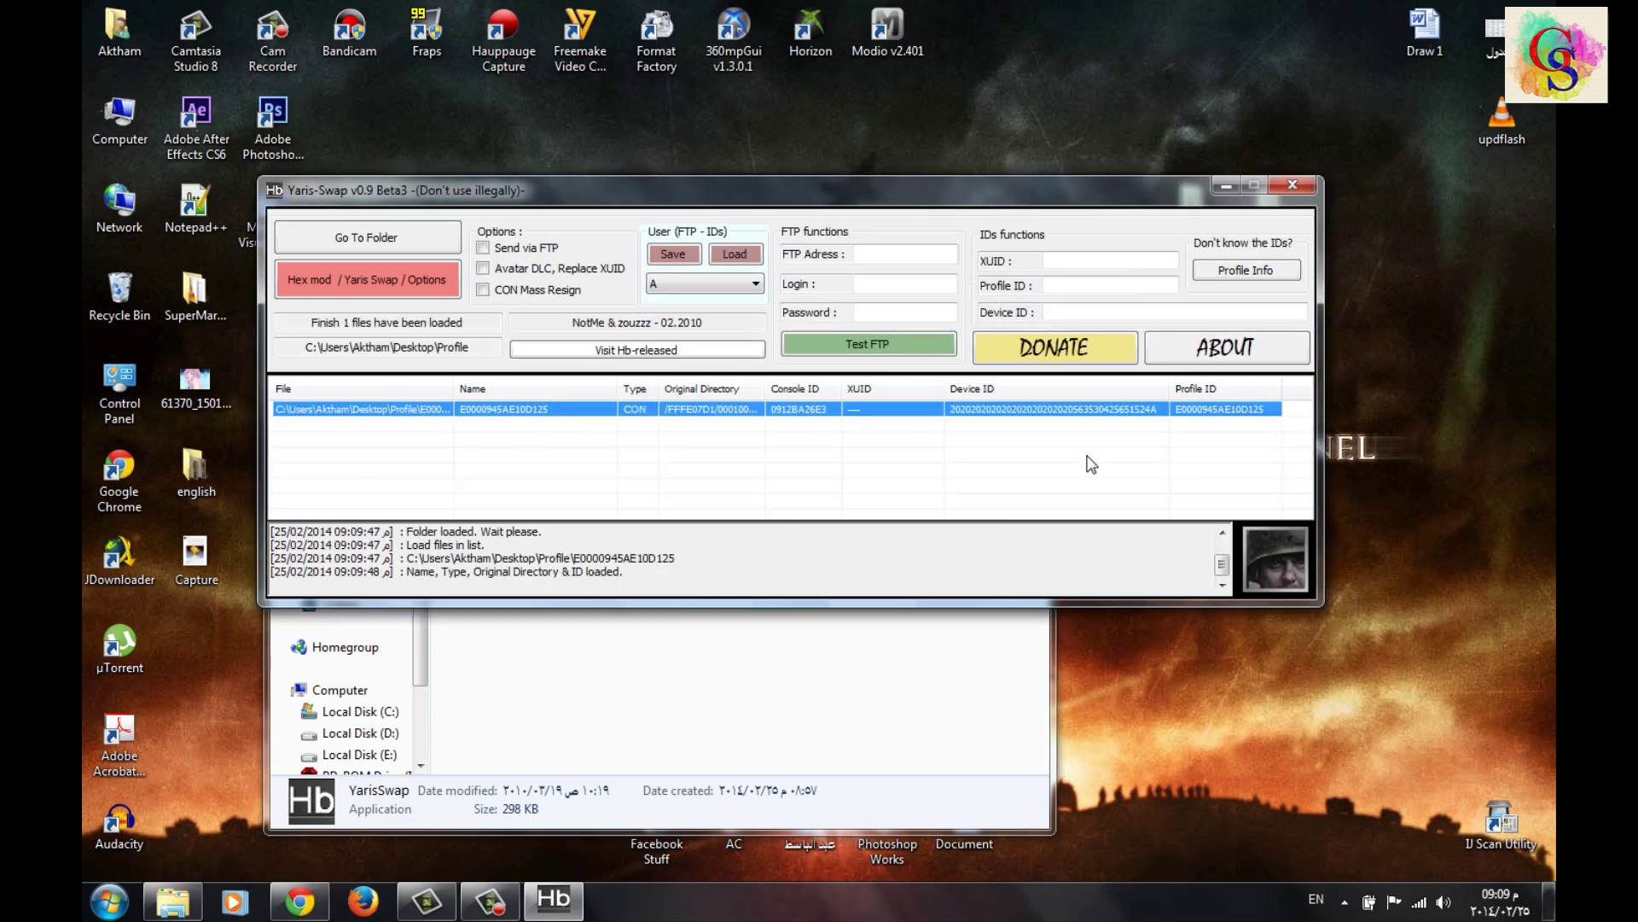
click(1225, 271)
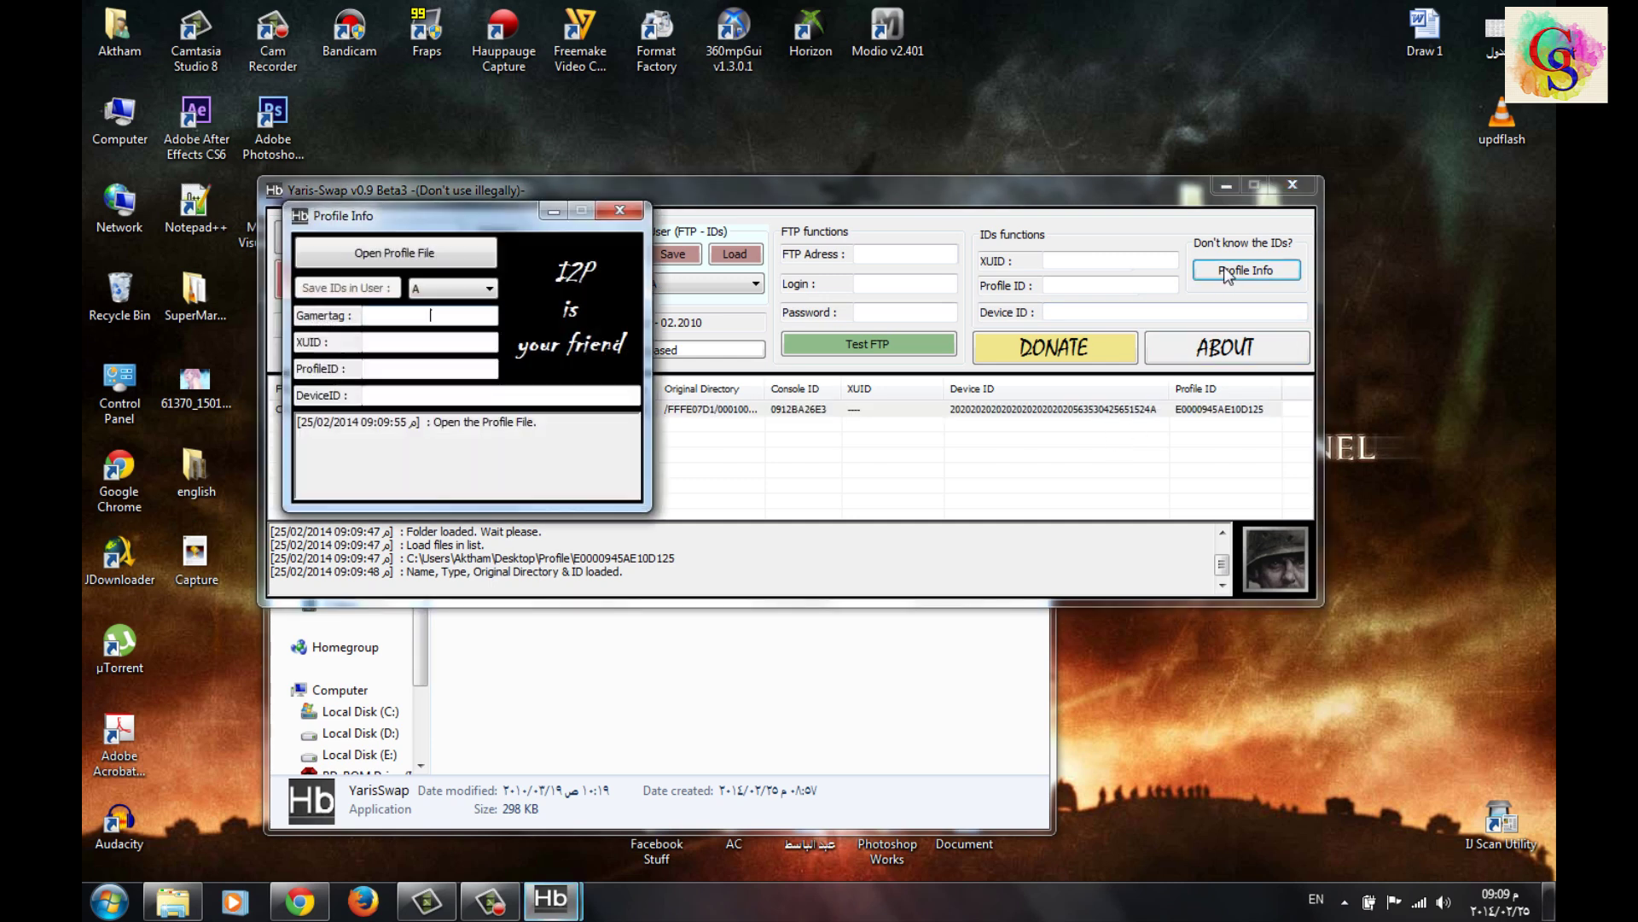
click(479, 253)
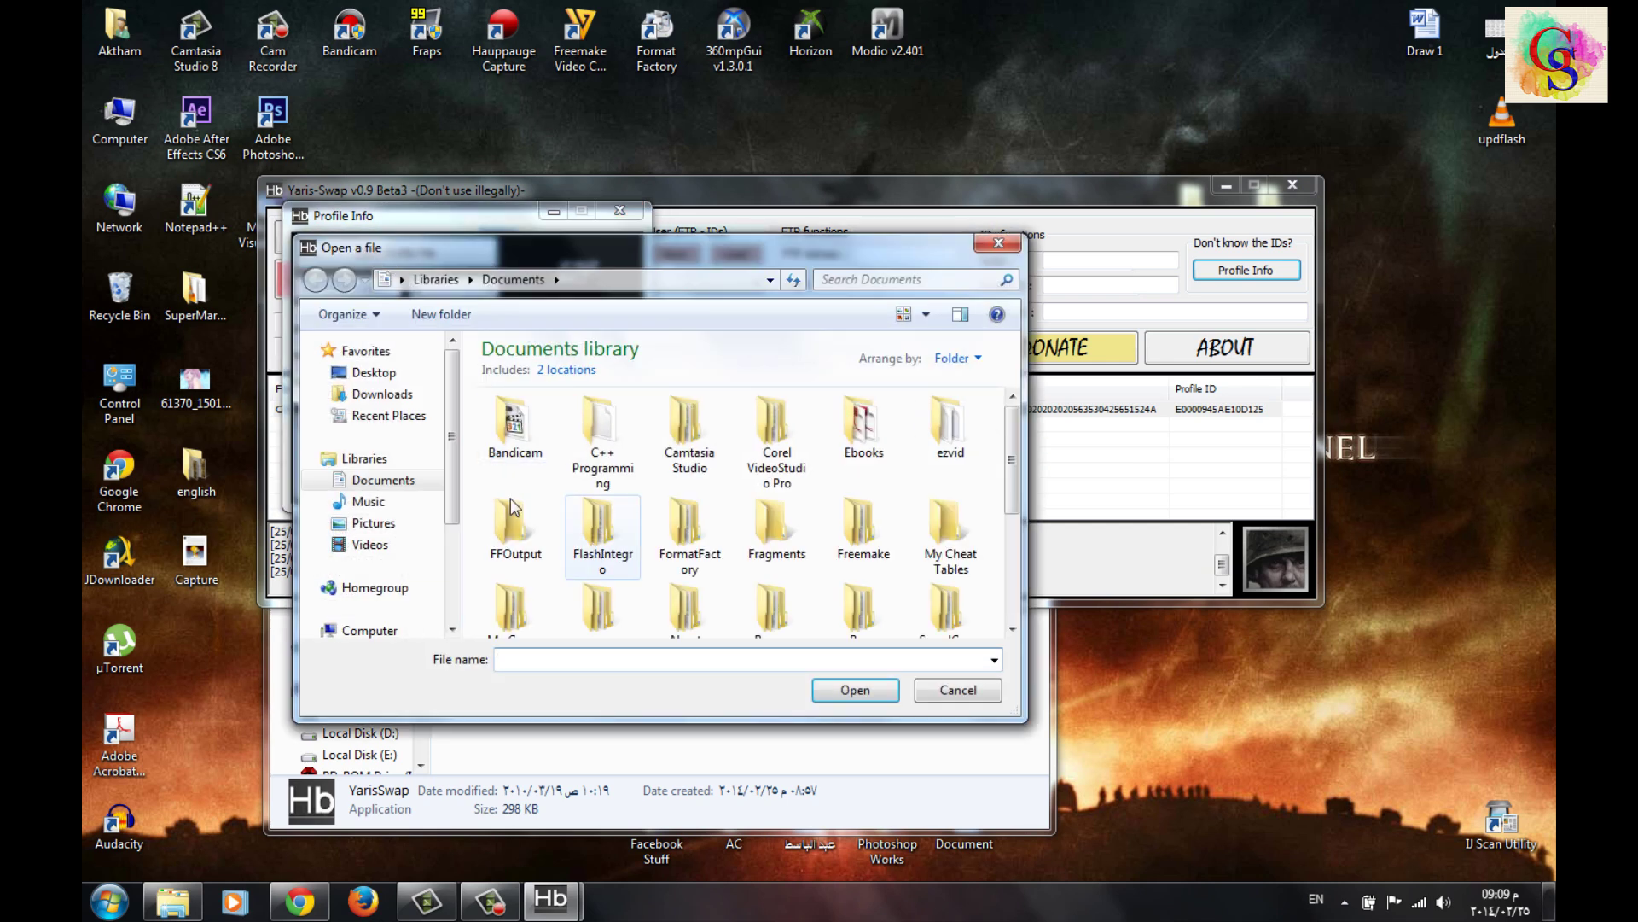
click(374, 372)
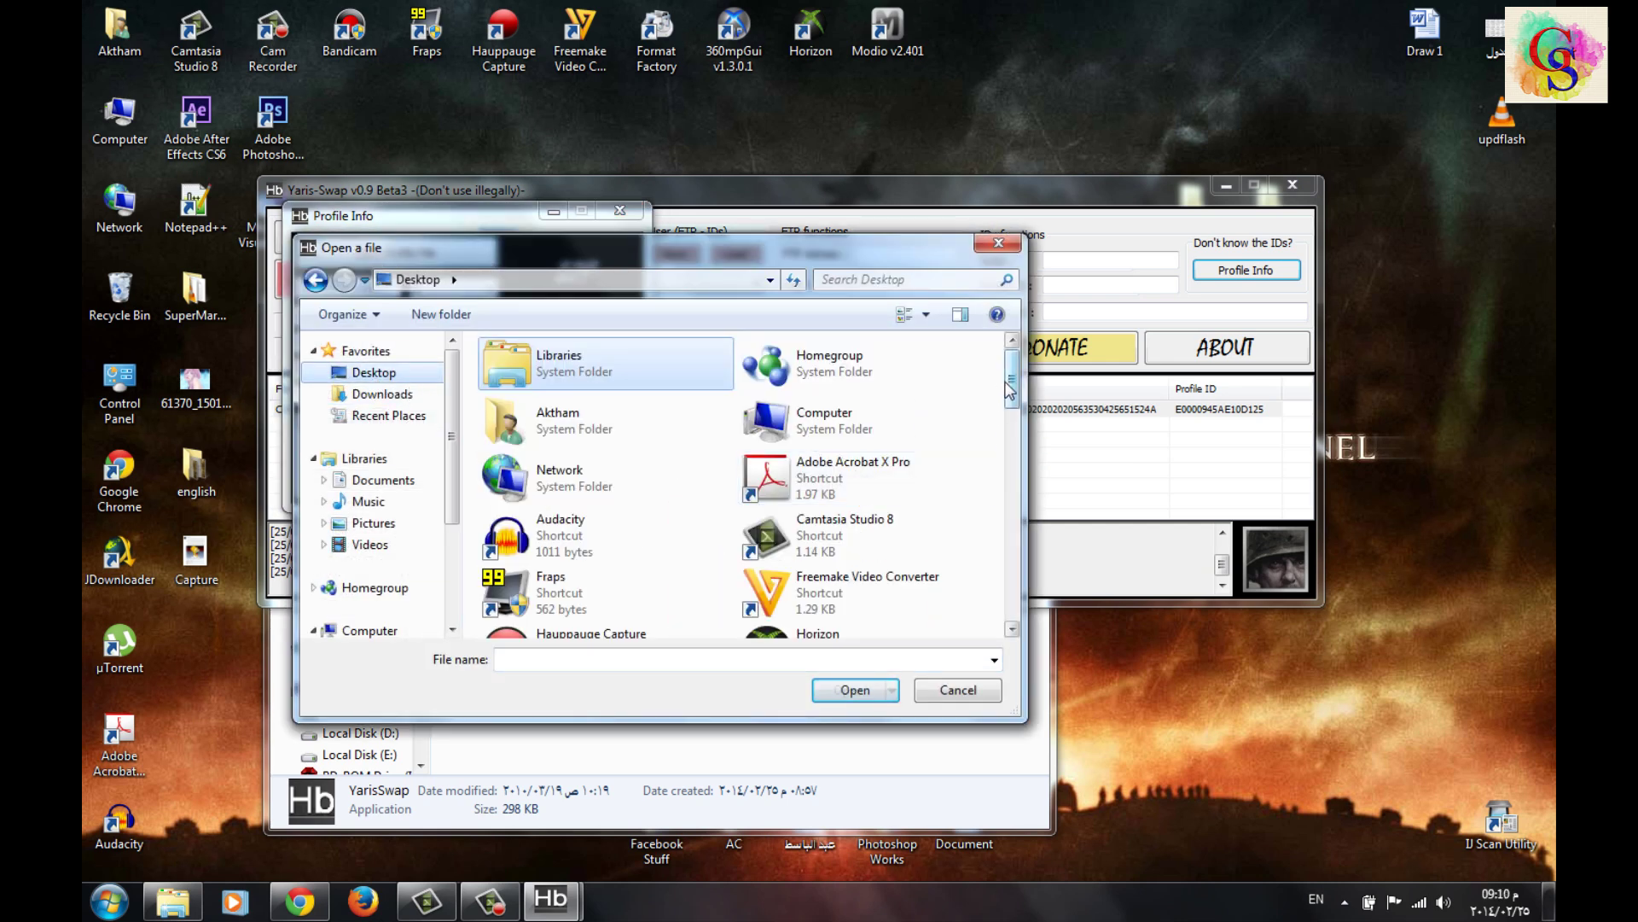
mouse_move(1012, 386)
mouse_down()
mouse_move(1011, 511)
mouse_move(1011, 489)
mouse_up()
double_click(659, 439)
click(582, 374)
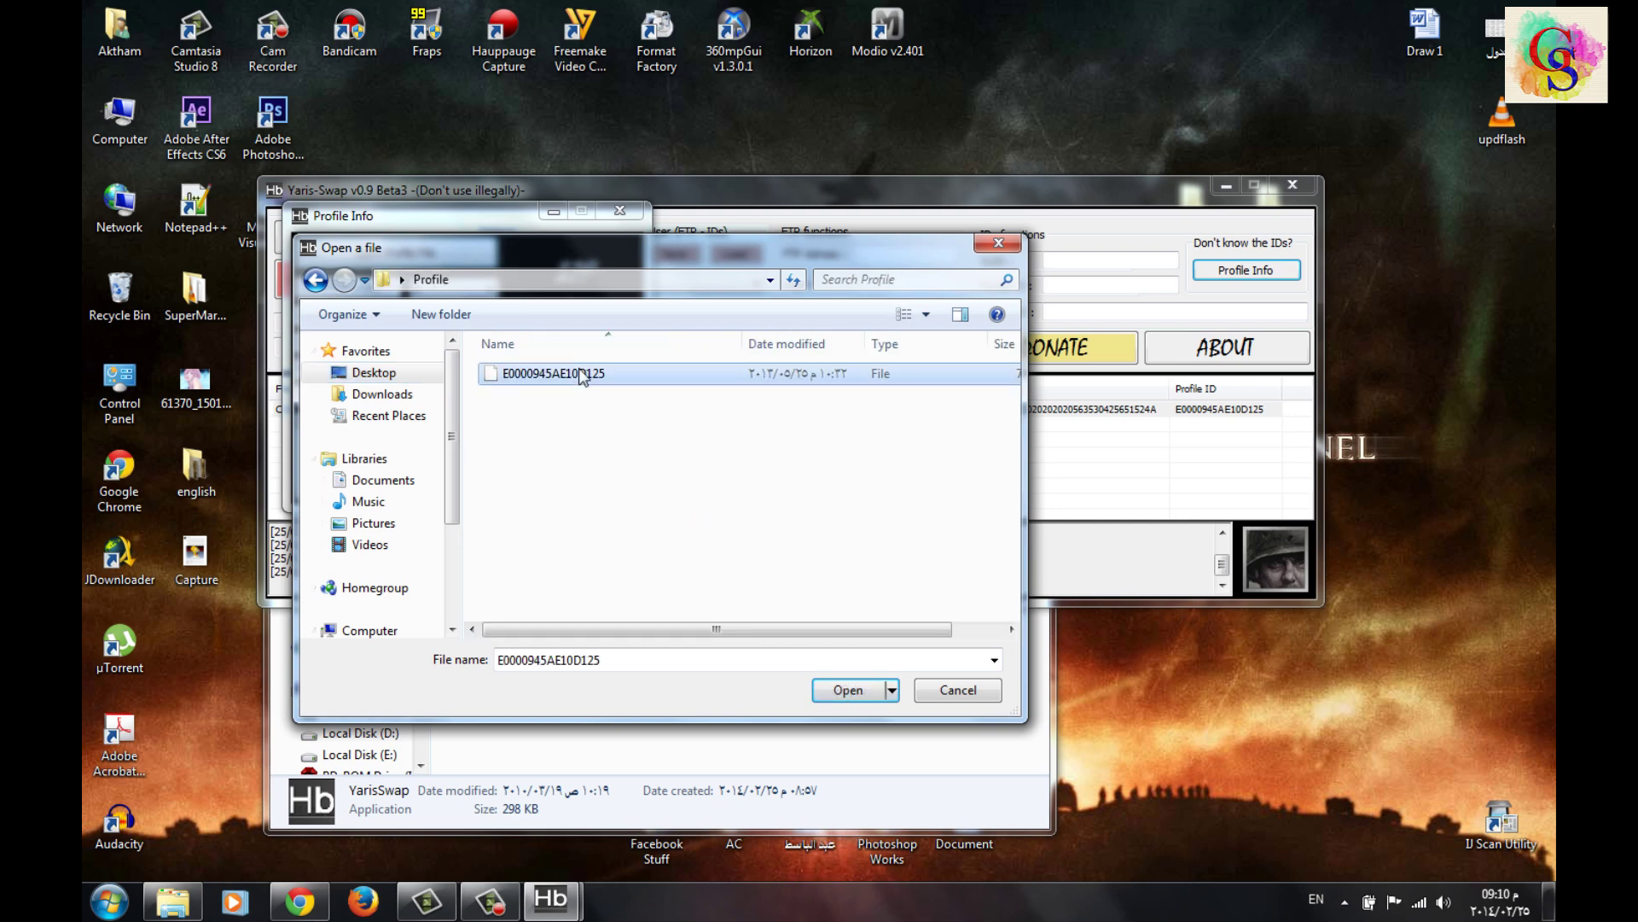
click(853, 692)
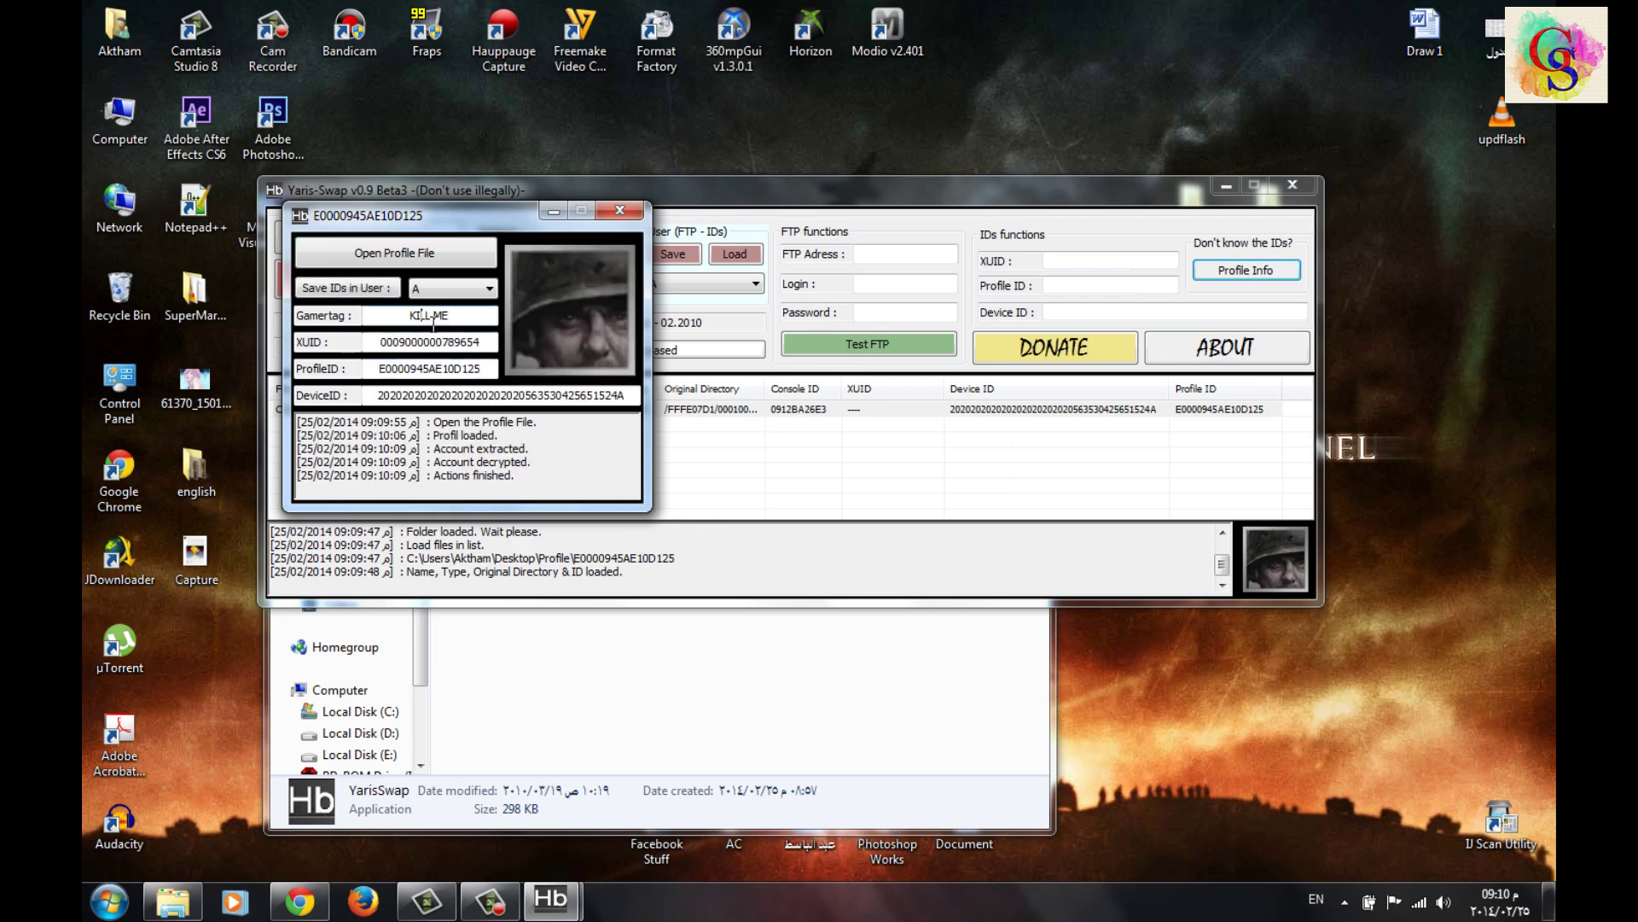
click(434, 317)
- Save the decrypted profile's IDs under user slot A
key(BackSpace)
click(427, 369)
click(414, 290)
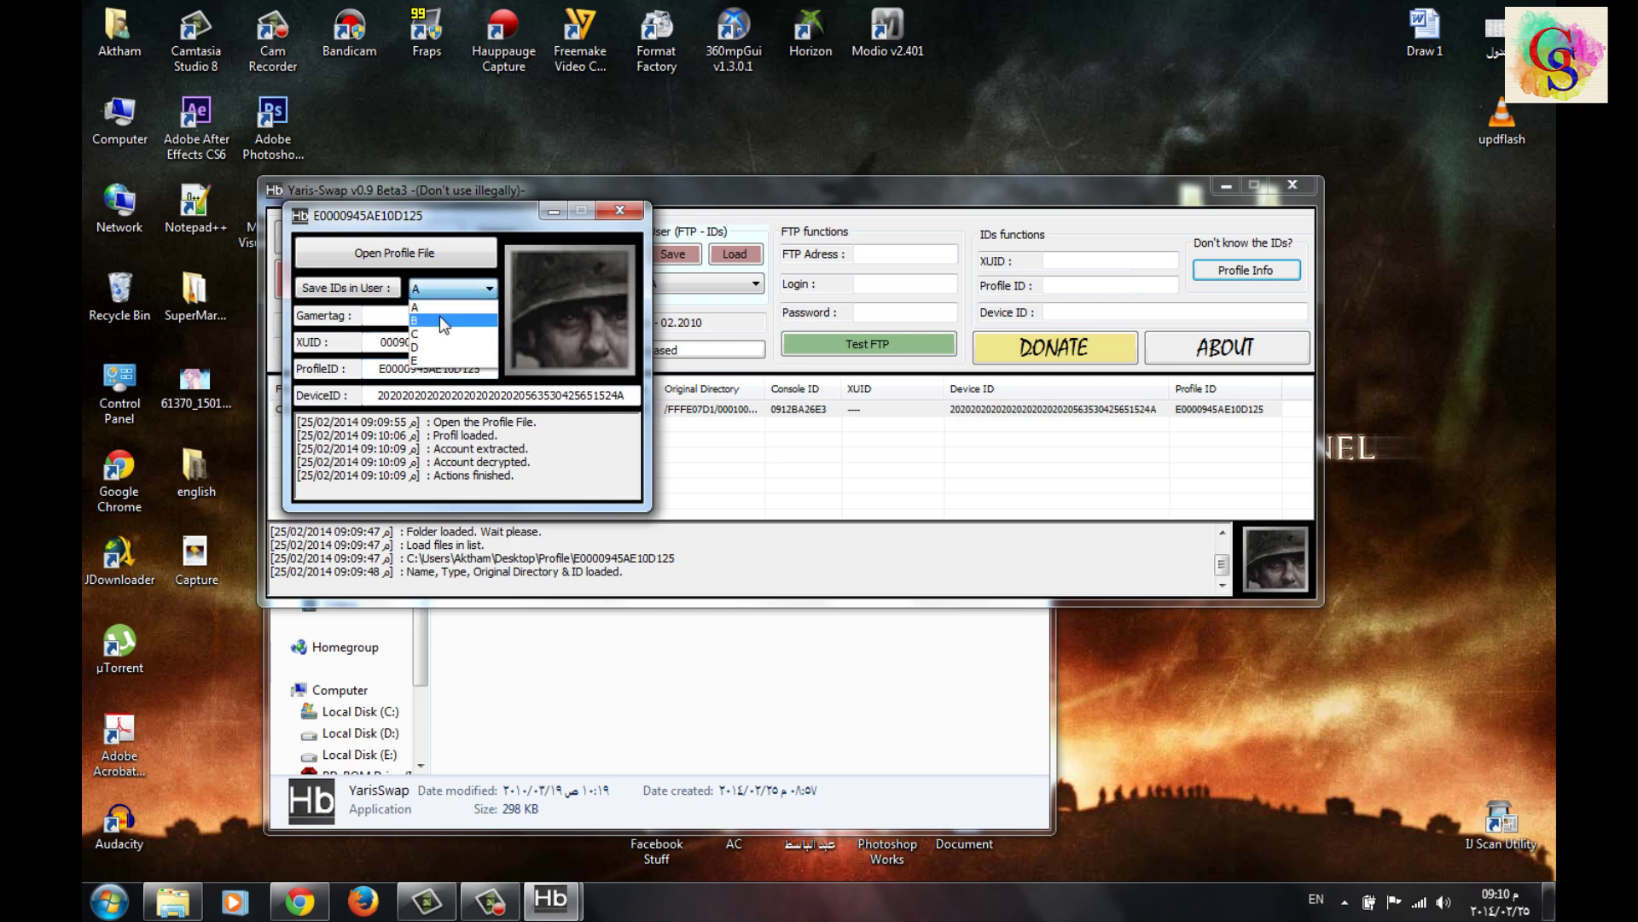
click(448, 300)
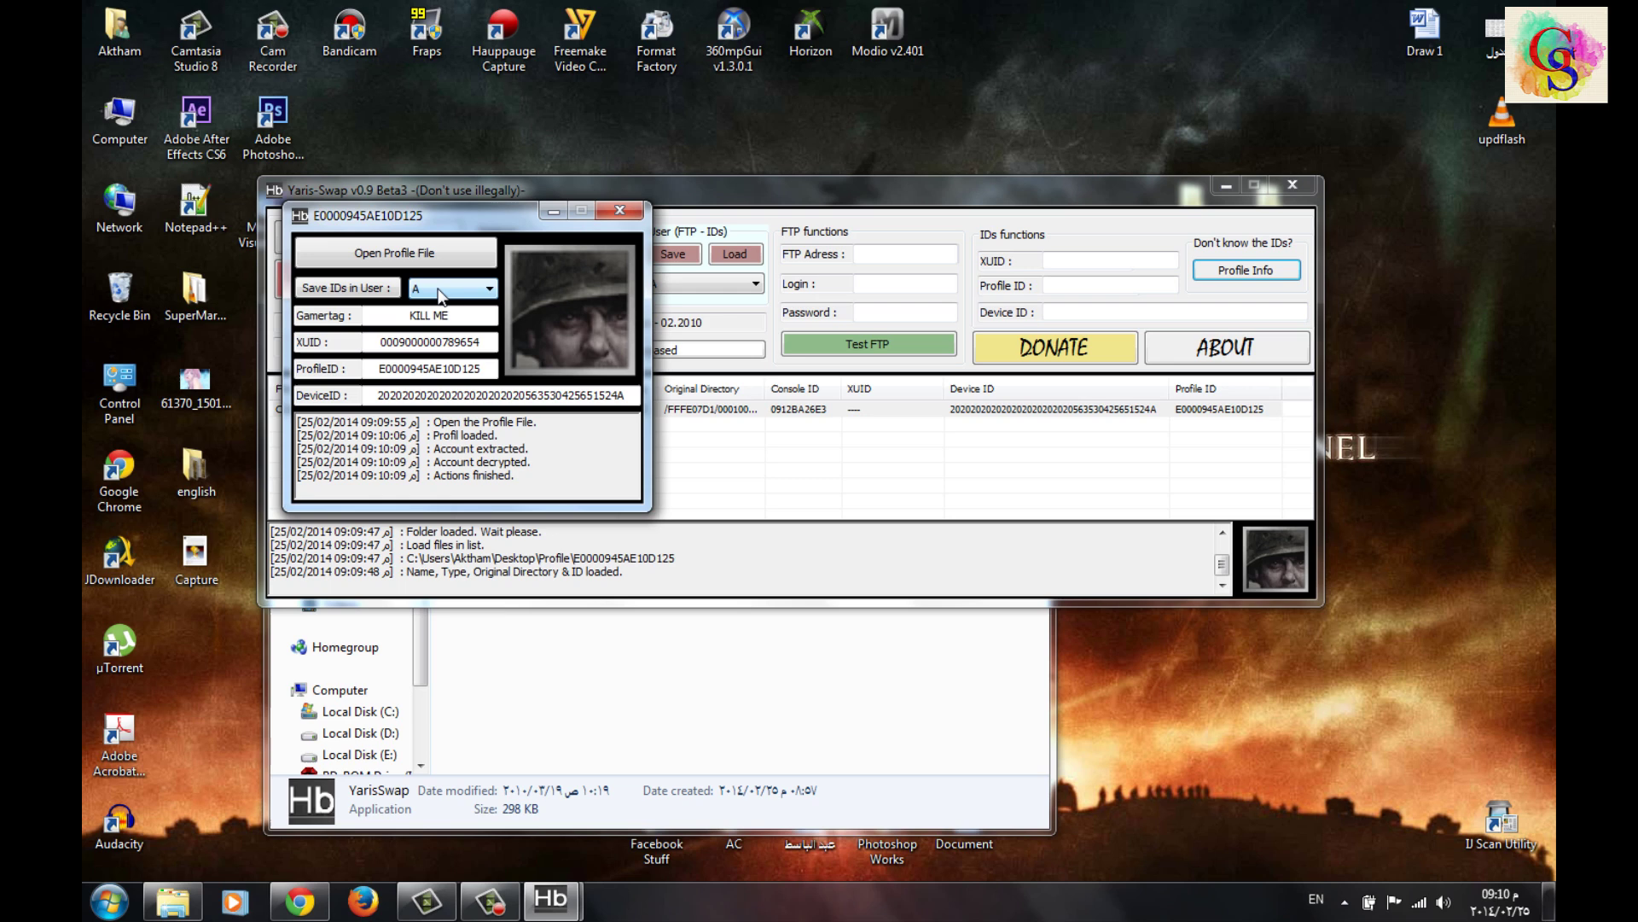
click(439, 290)
click(438, 288)
click(439, 291)
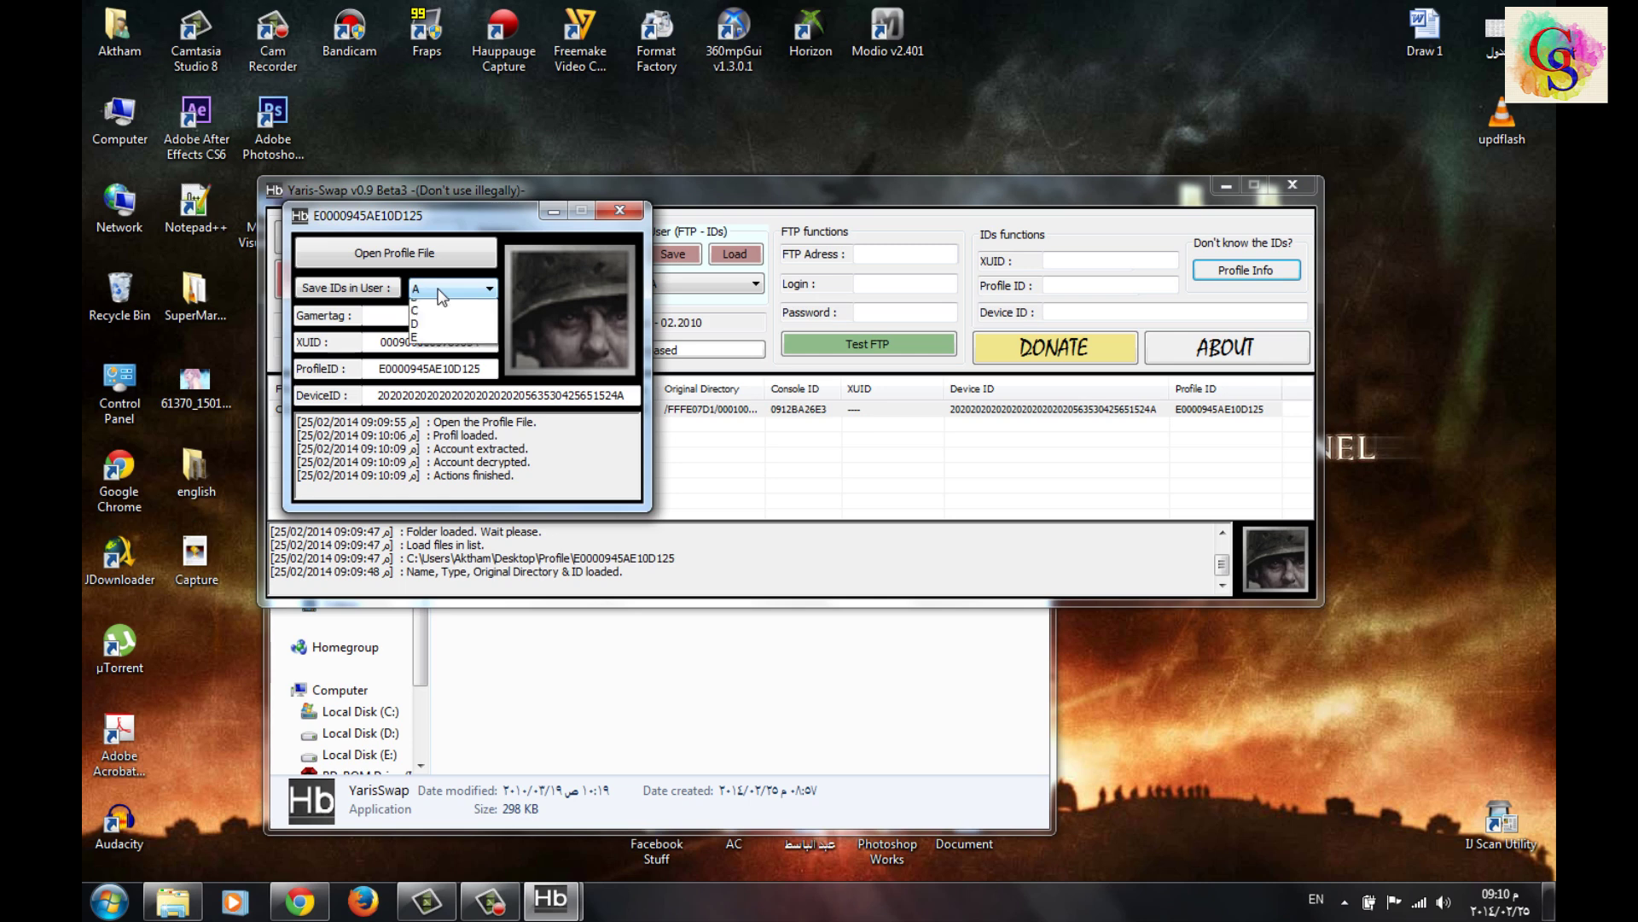
click(438, 288)
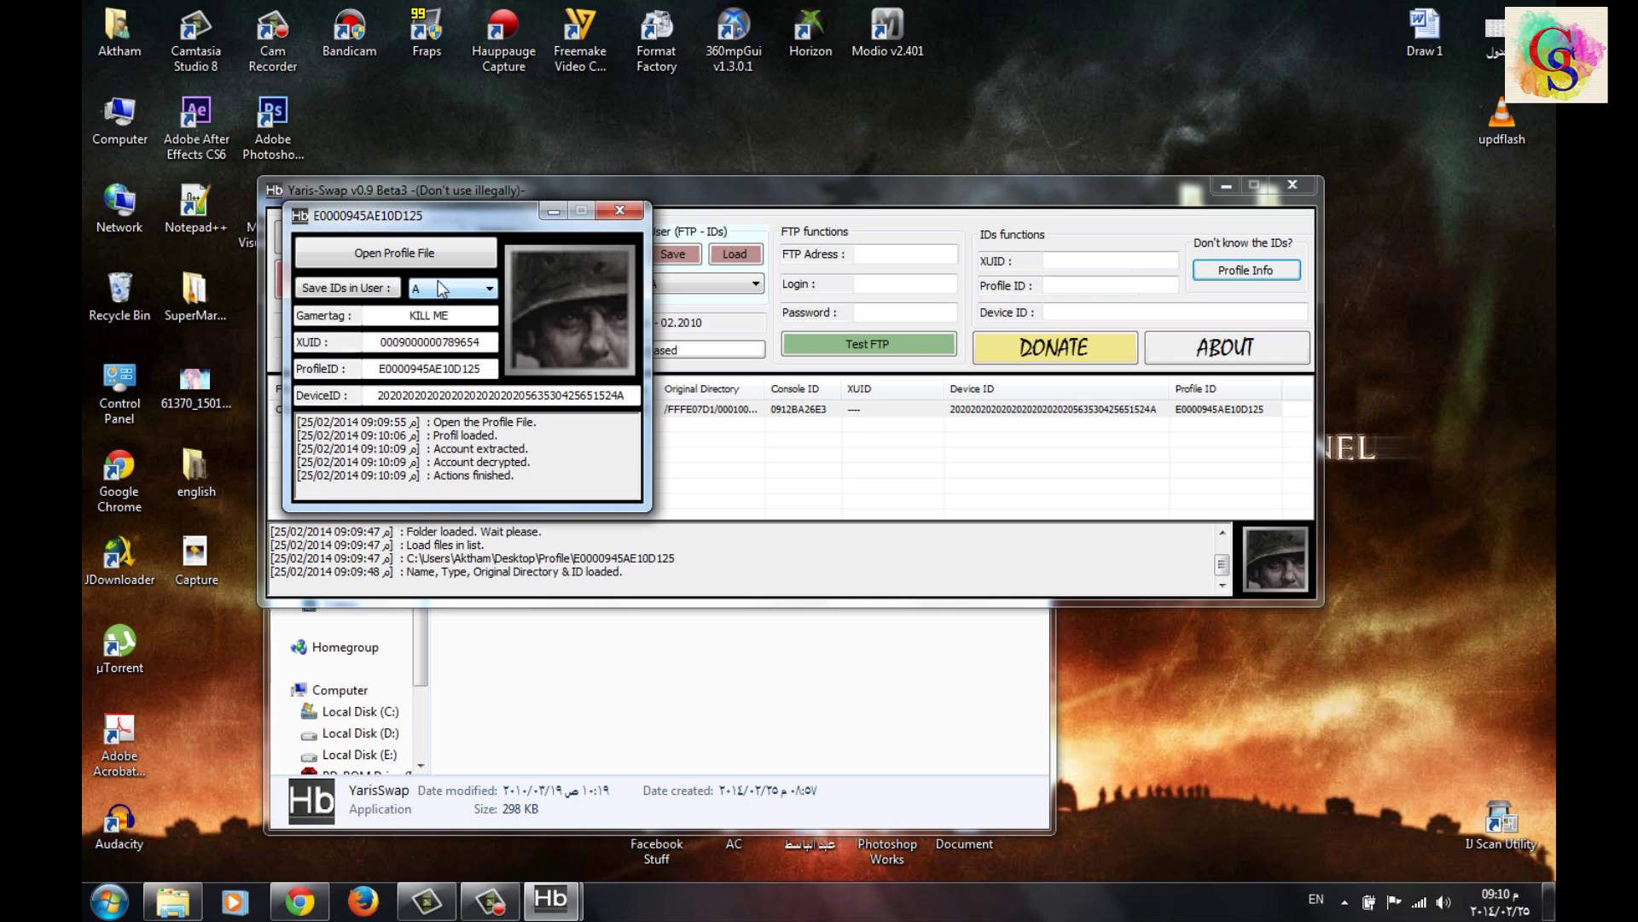
click(373, 295)
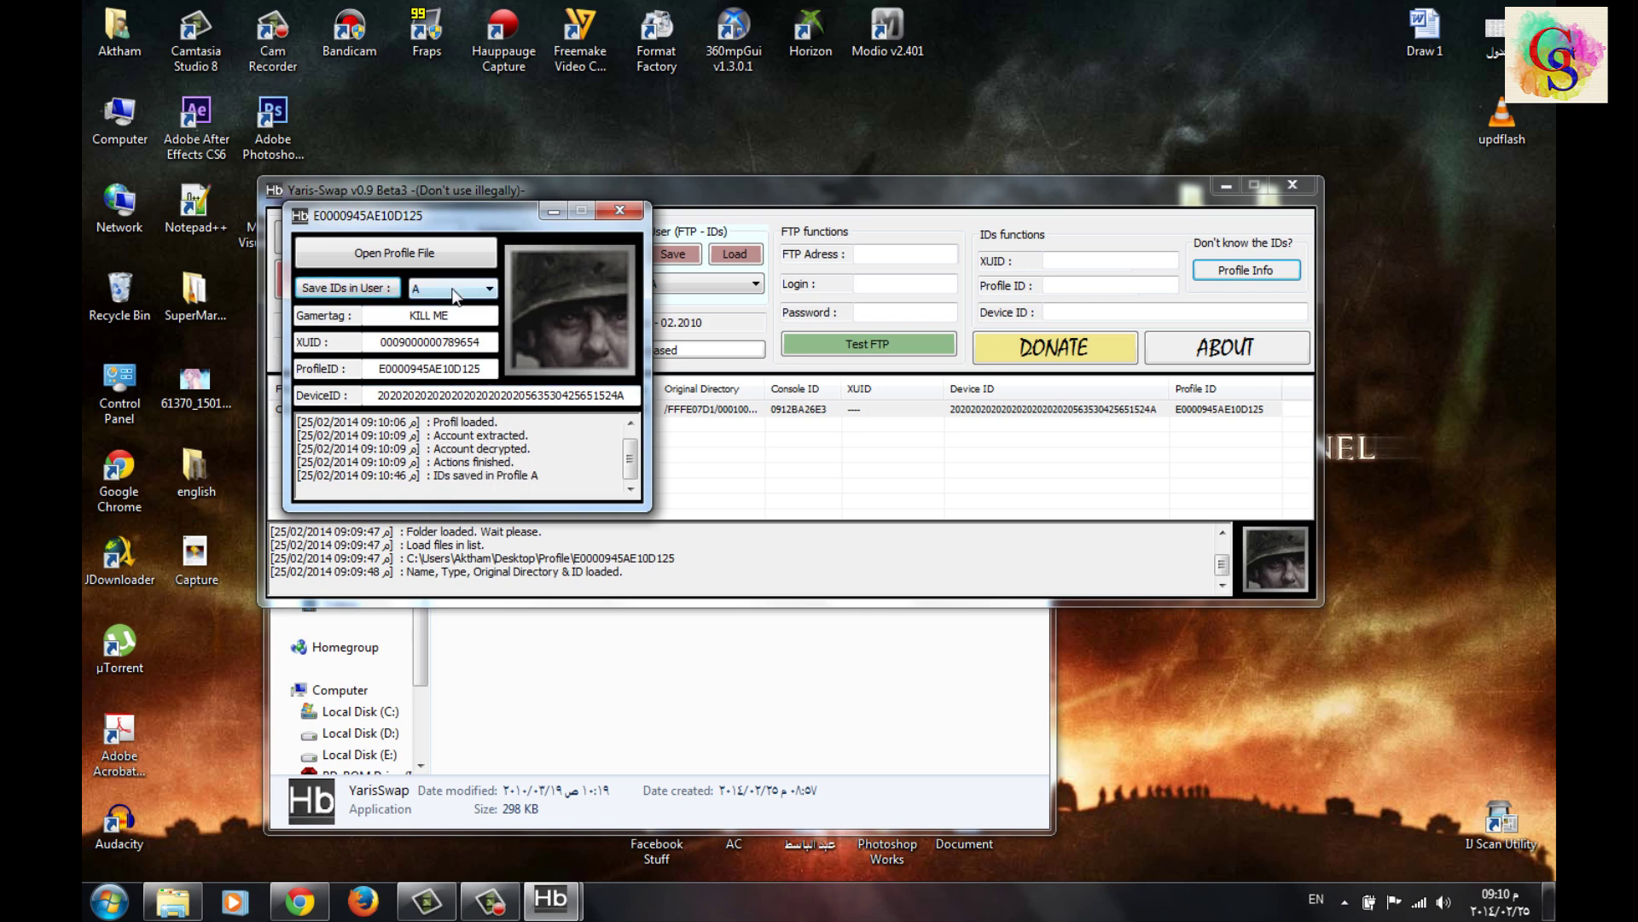
- Close Profile Info and load user A's XUID, Profile ID and Device ID into the main window
click(606, 211)
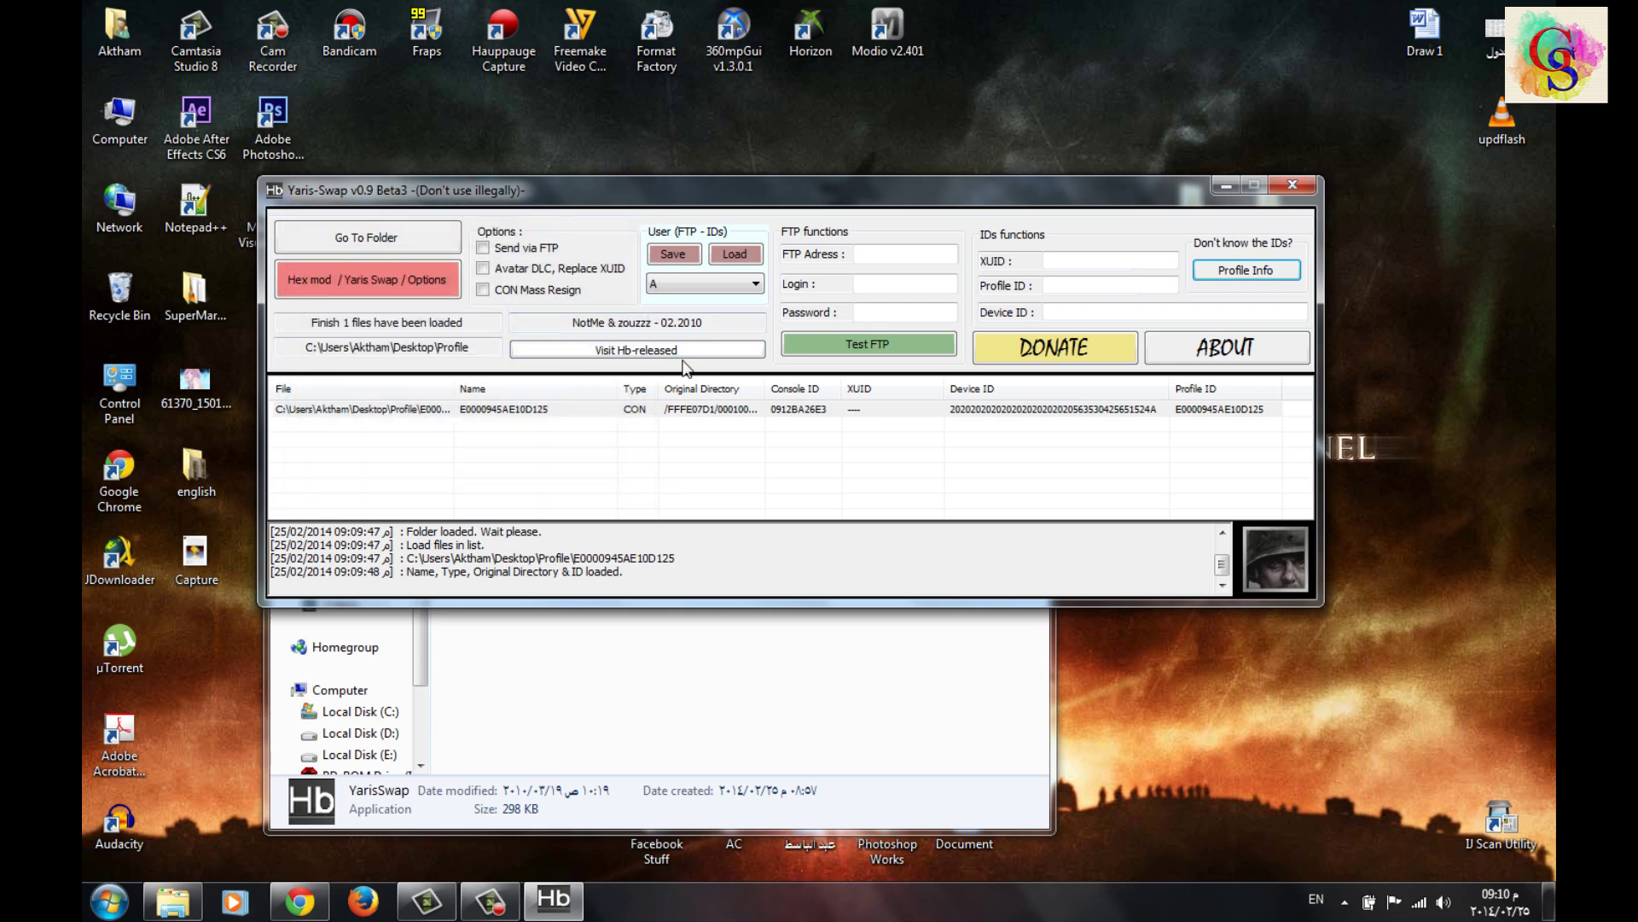
click(730, 287)
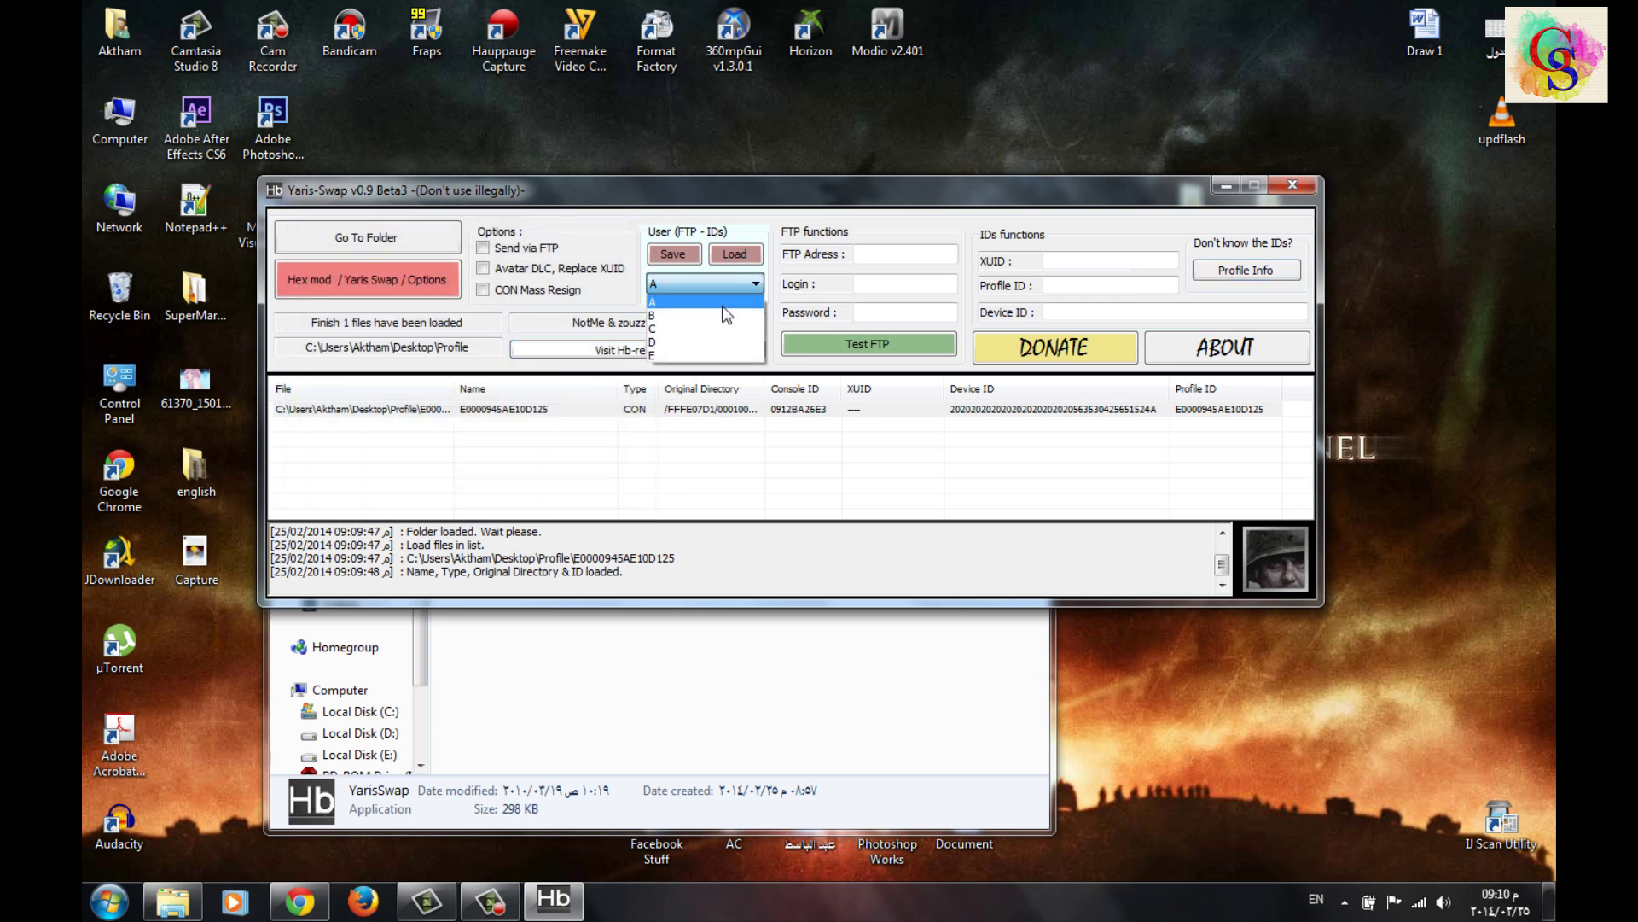
click(727, 307)
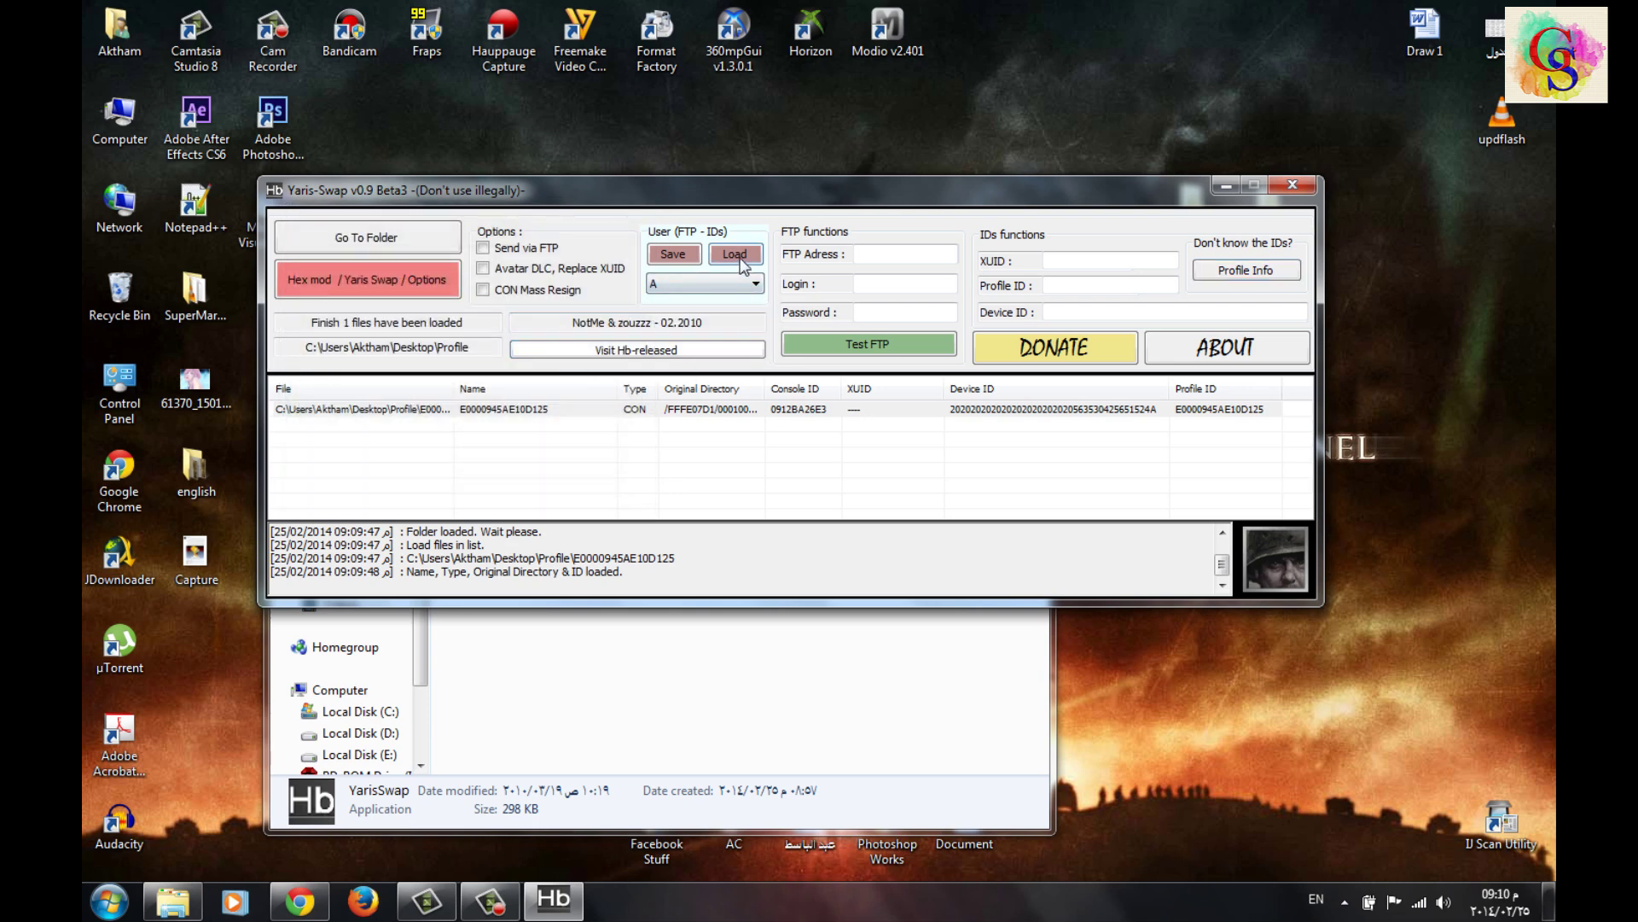
click(739, 257)
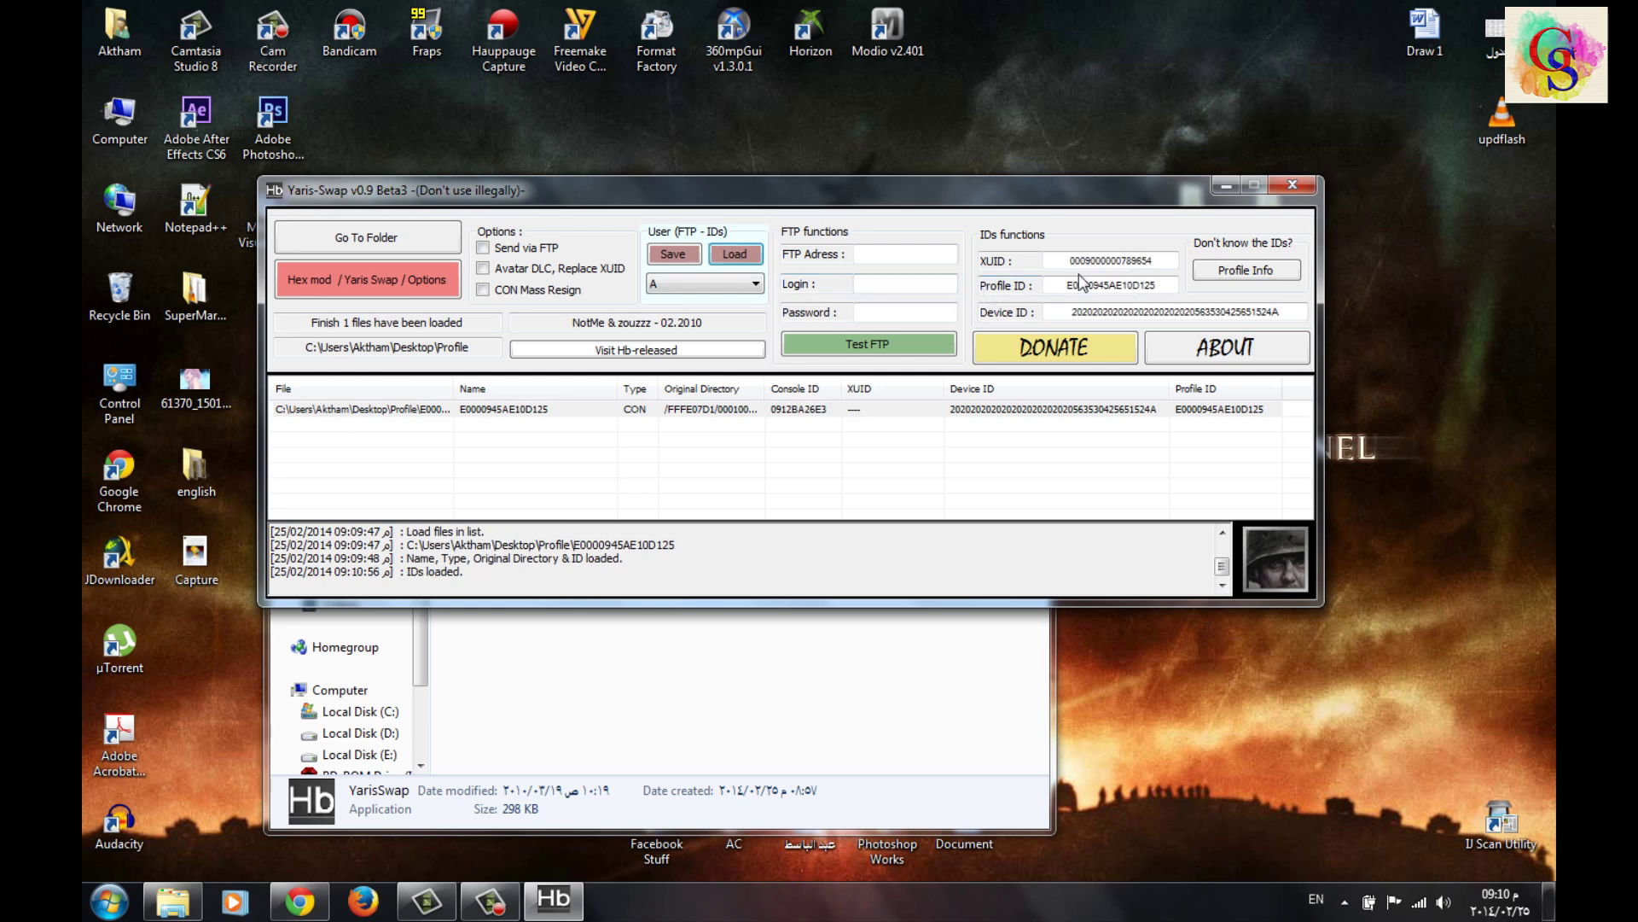
drag(1070, 267, 1169, 271)
- Load the Desktop\COD Black Ops II folder, listing its 30 LIVE avatar item files
click(1167, 272)
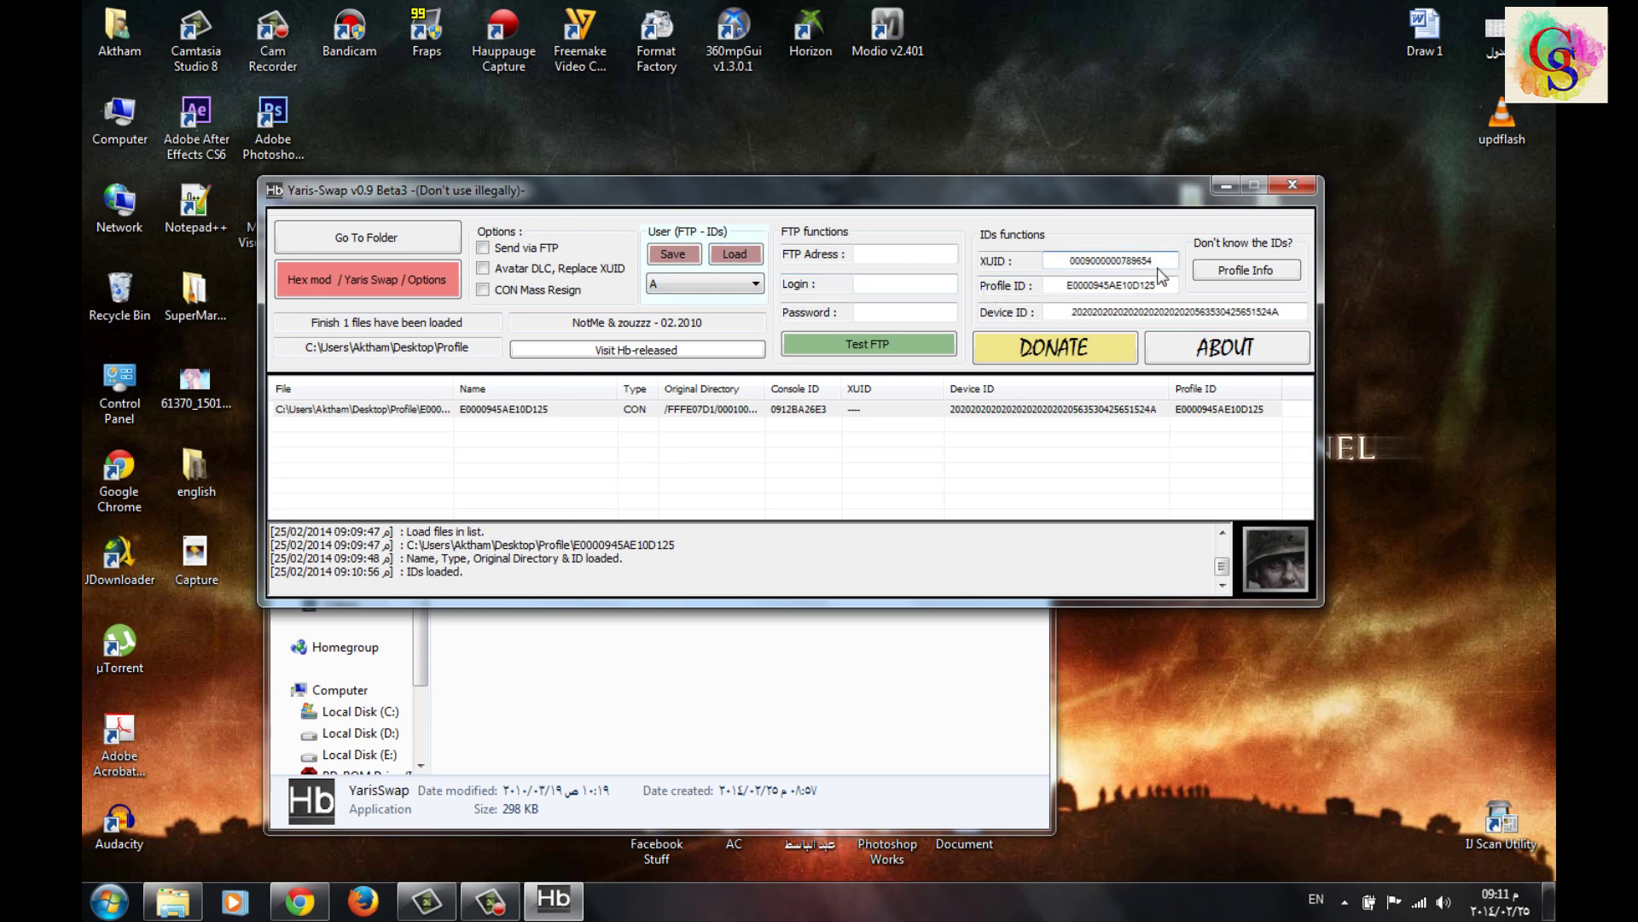
click(413, 236)
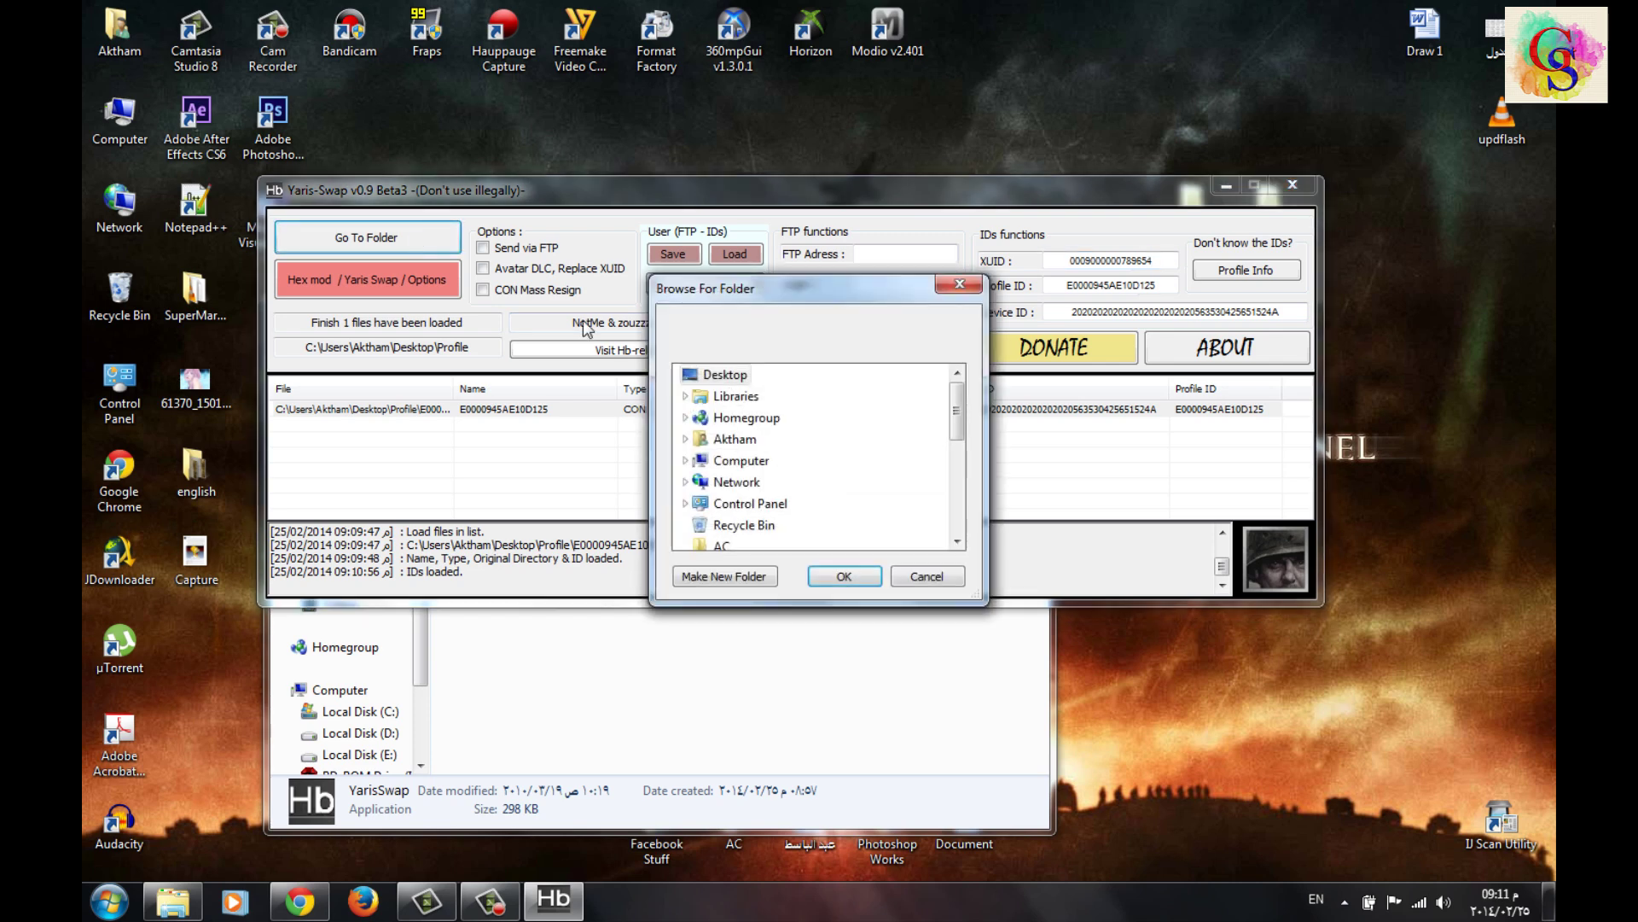
drag(957, 409, 959, 533)
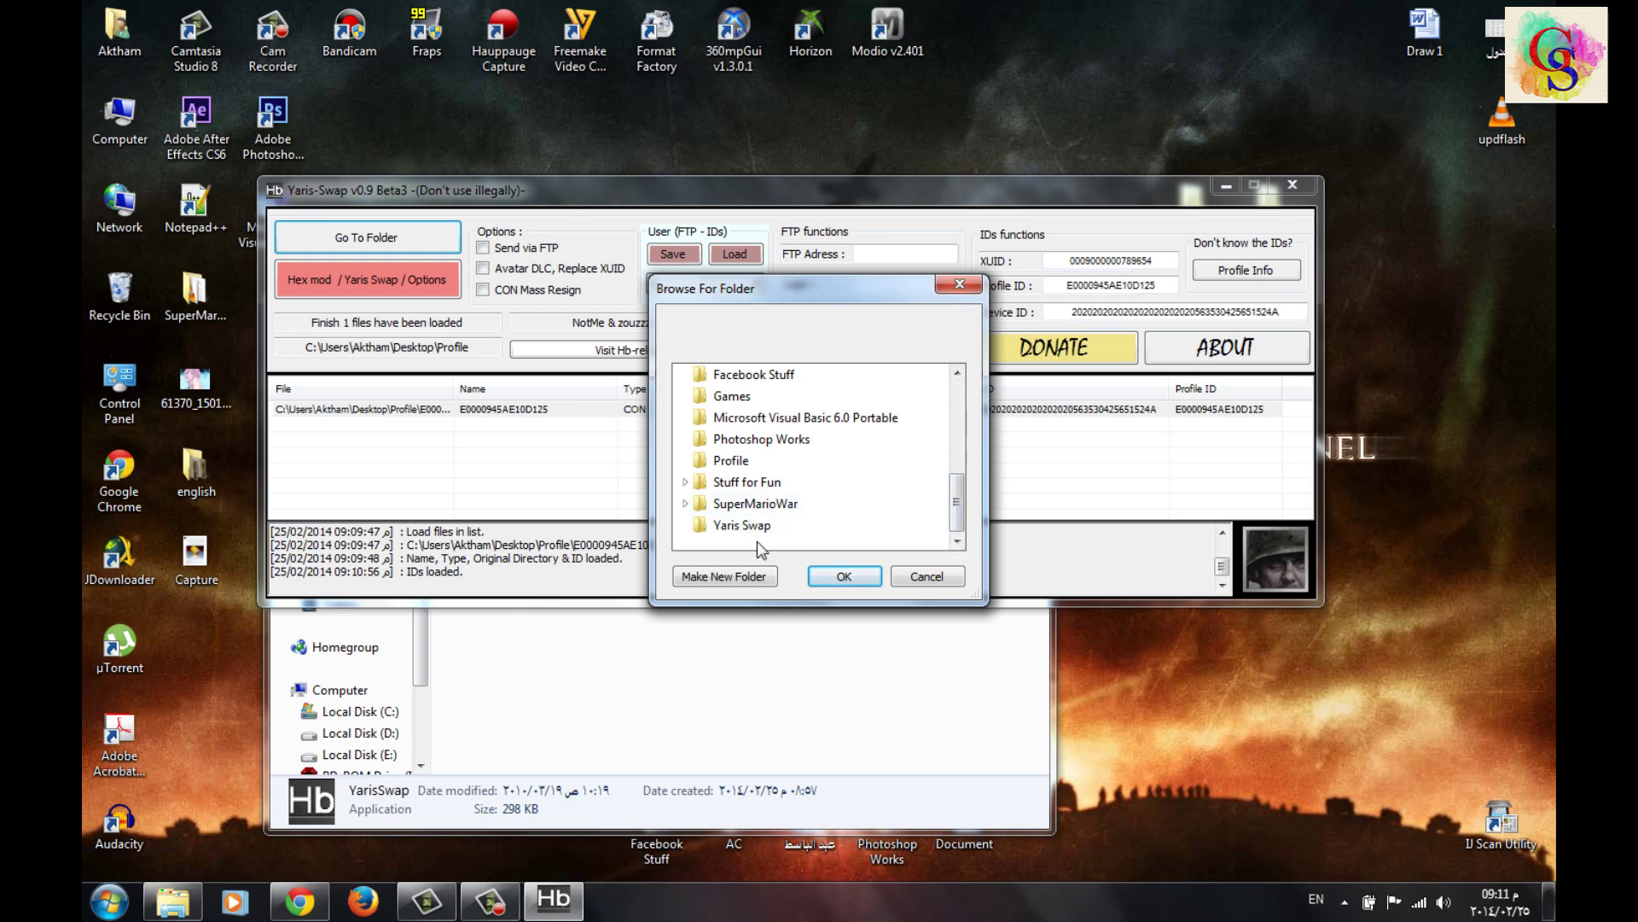
drag(960, 501, 960, 471)
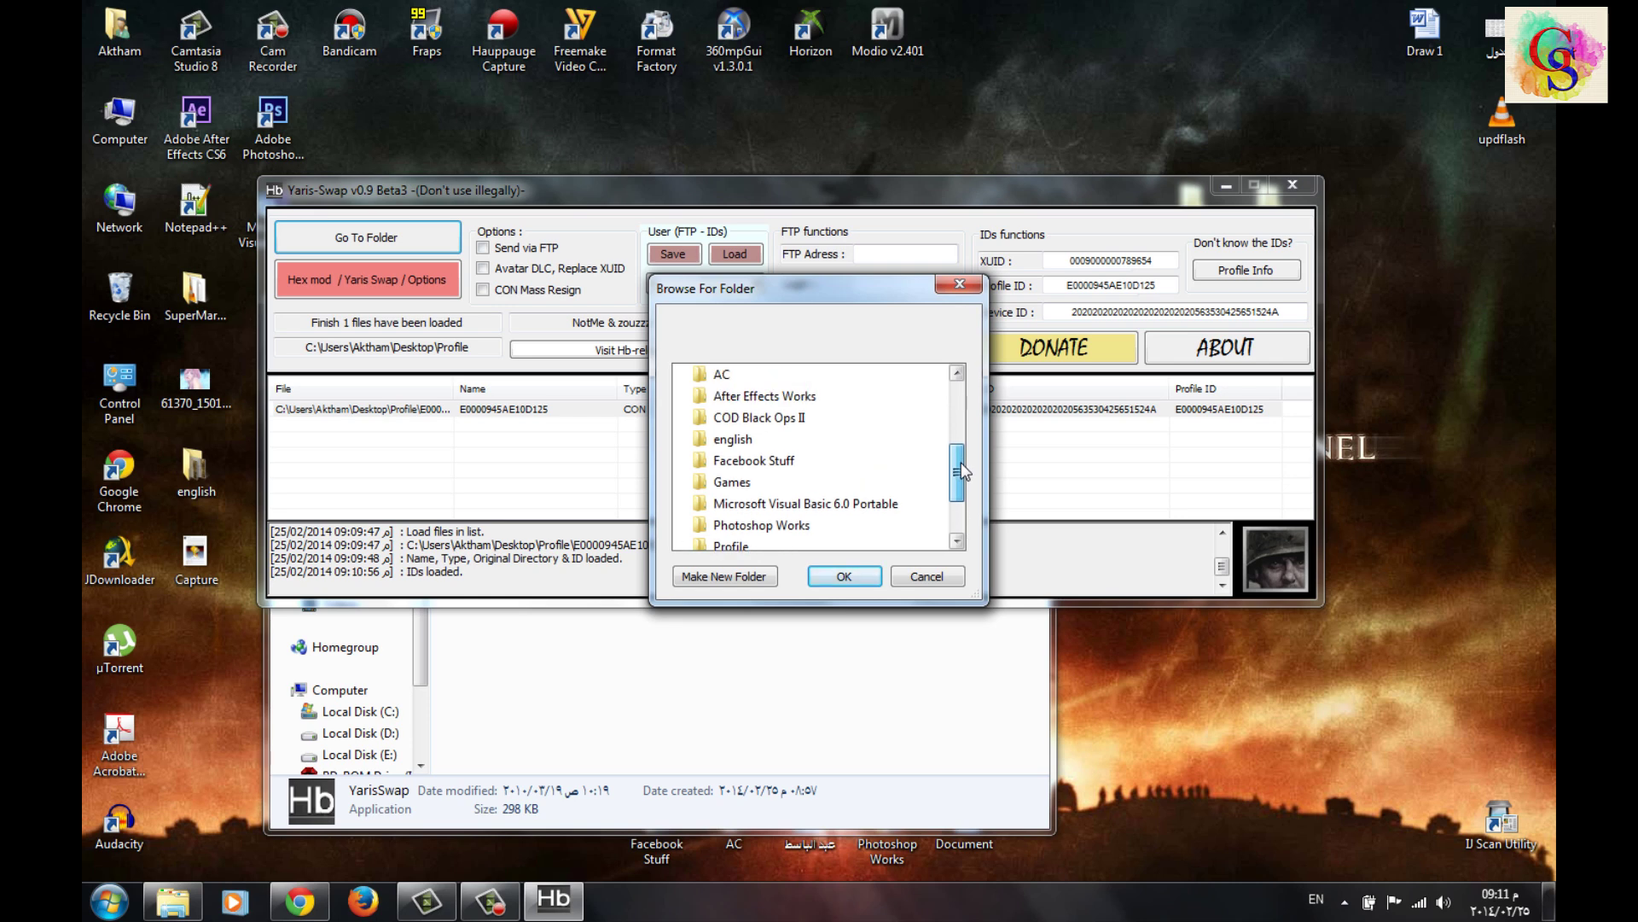
click(781, 418)
click(838, 579)
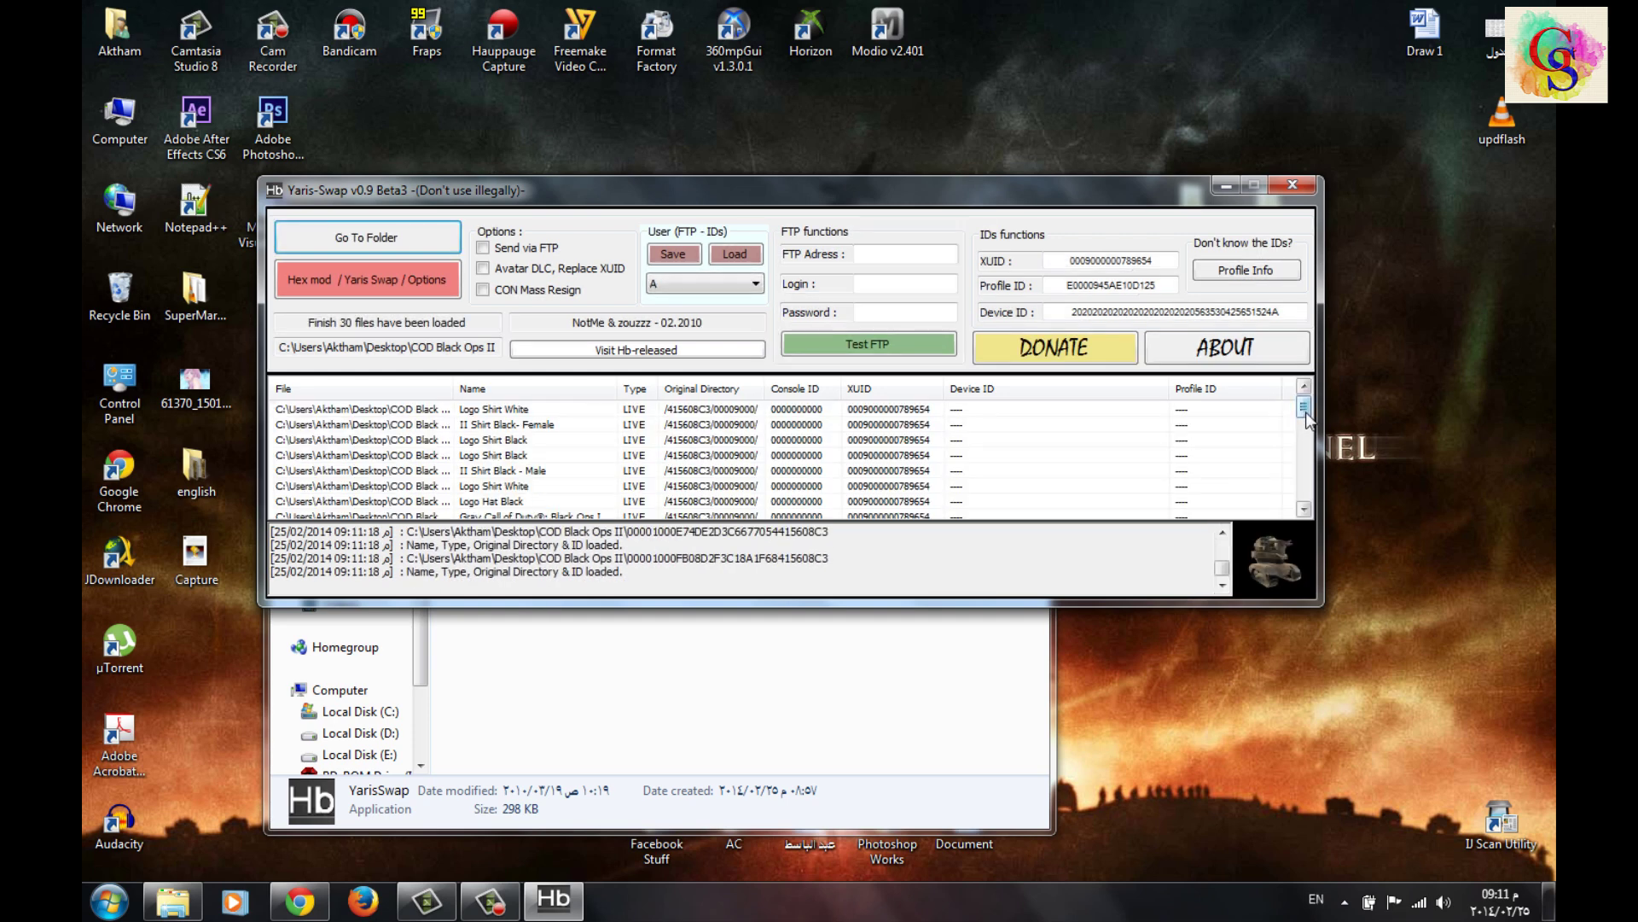
- Review the loaded item entries, such as Logo Hat Black and Zombie Avatar Costume
scroll(1304, 421, down, 1)
click(1111, 455)
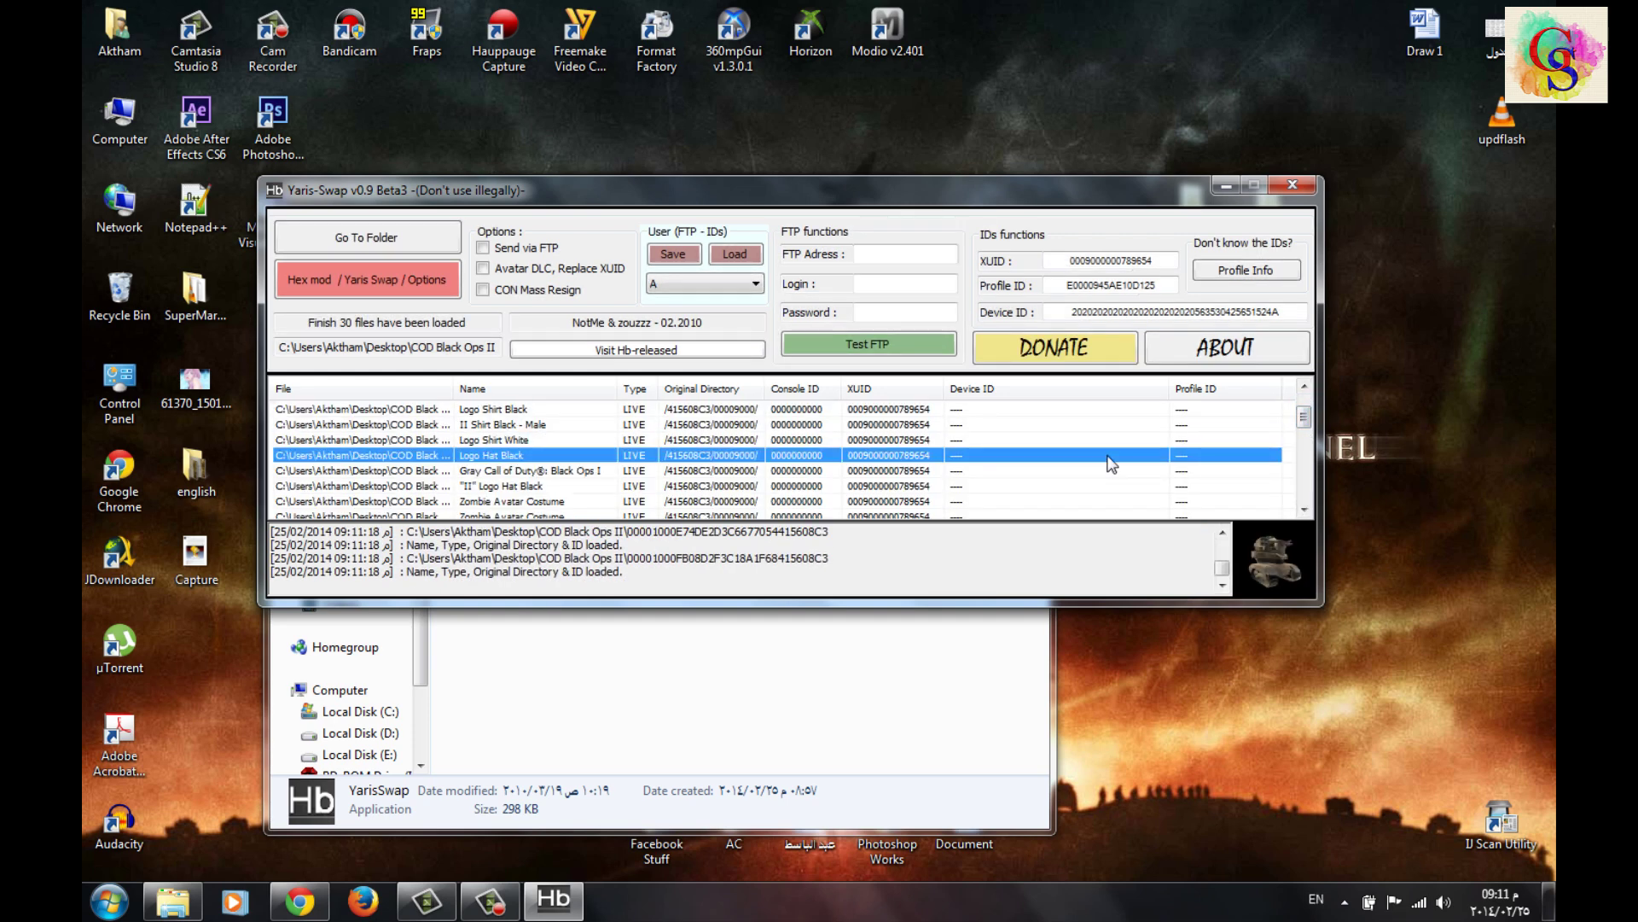
click(768, 441)
click(364, 457)
click(587, 501)
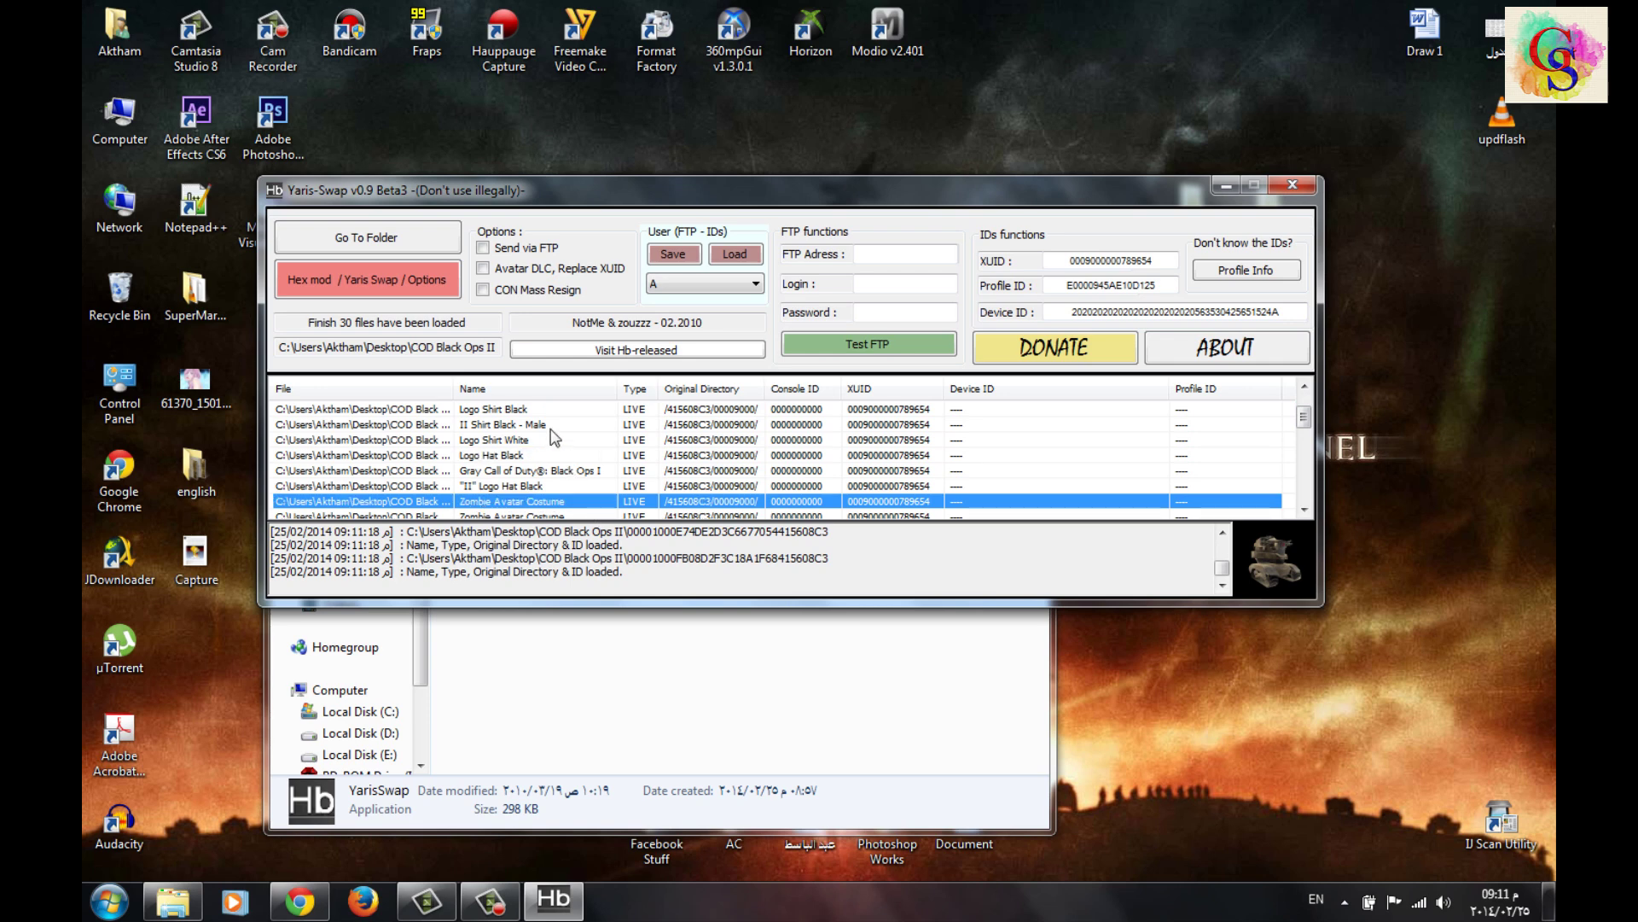
scroll(1308, 409, up, 1)
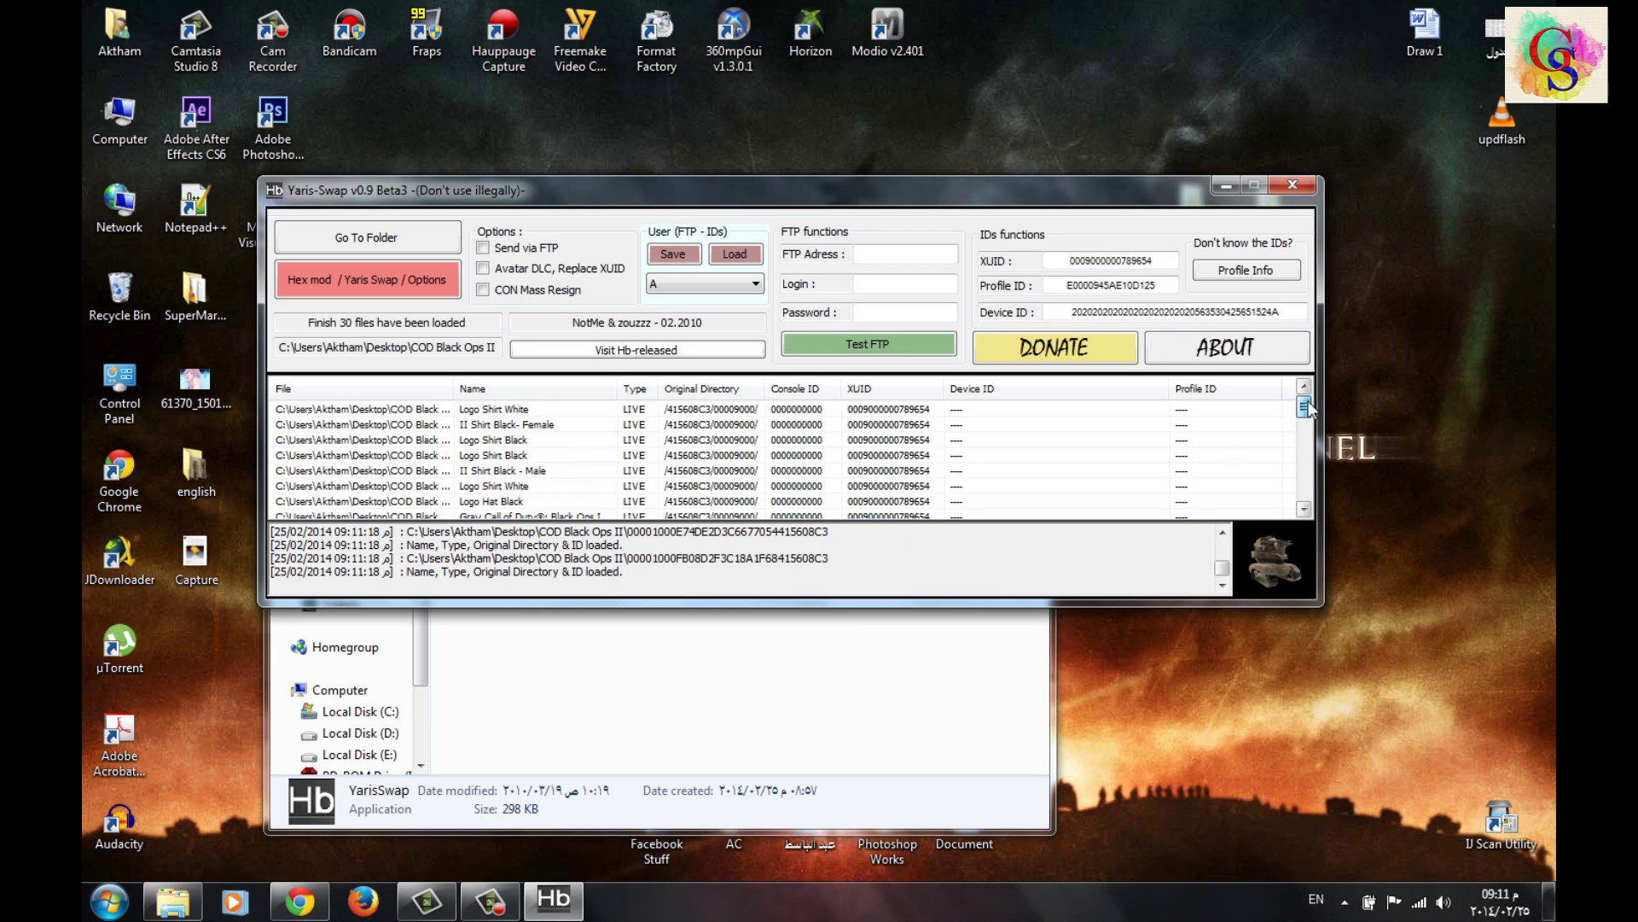
scroll(1308, 410, down, 3)
scroll(1307, 413, up, 3)
- Enable Replace XUID and CON Mass Resign, then patch all files to the profile
click(483, 268)
click(483, 290)
click(369, 293)
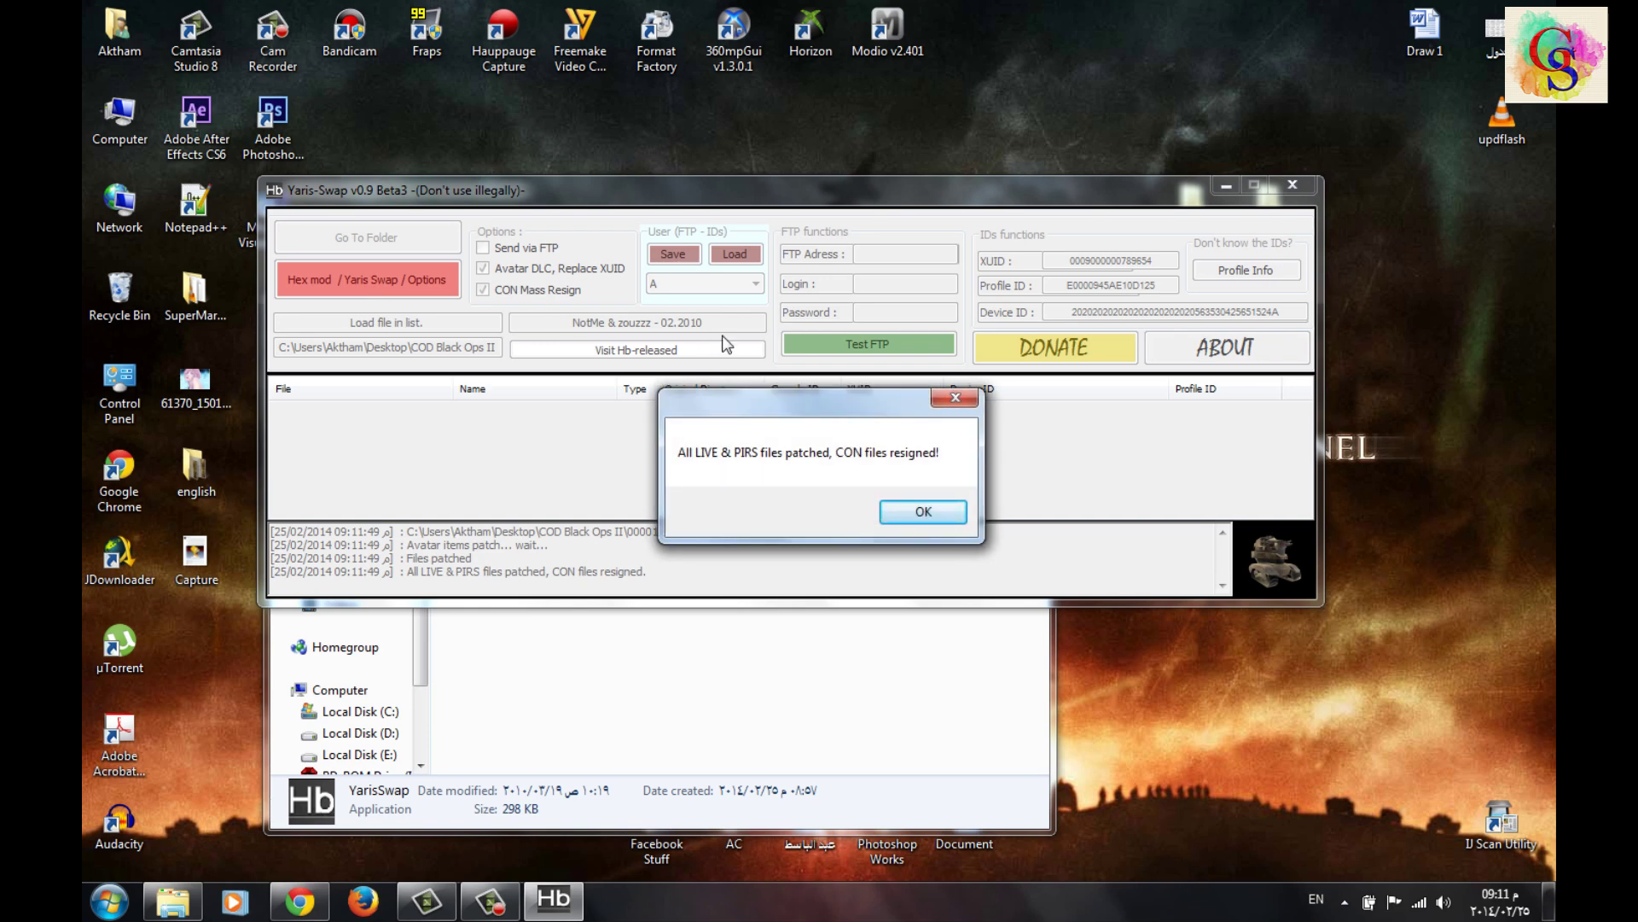
click(883, 517)
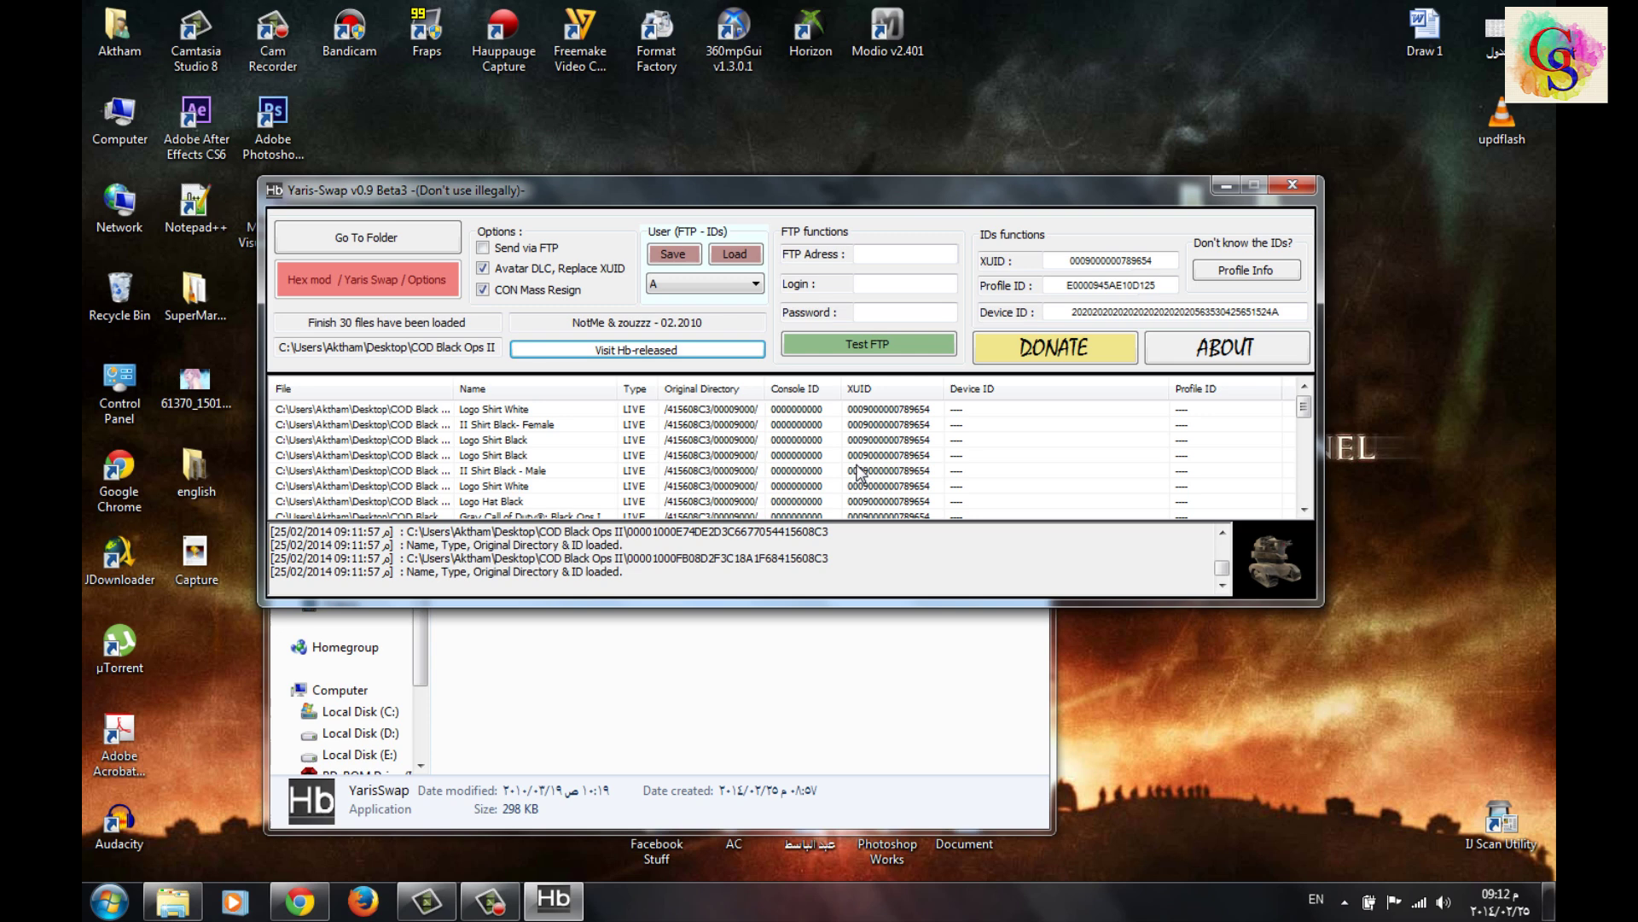
- Close Yaris-Swap and its folder window, and show the flash drive tree in Horizon
click(1290, 185)
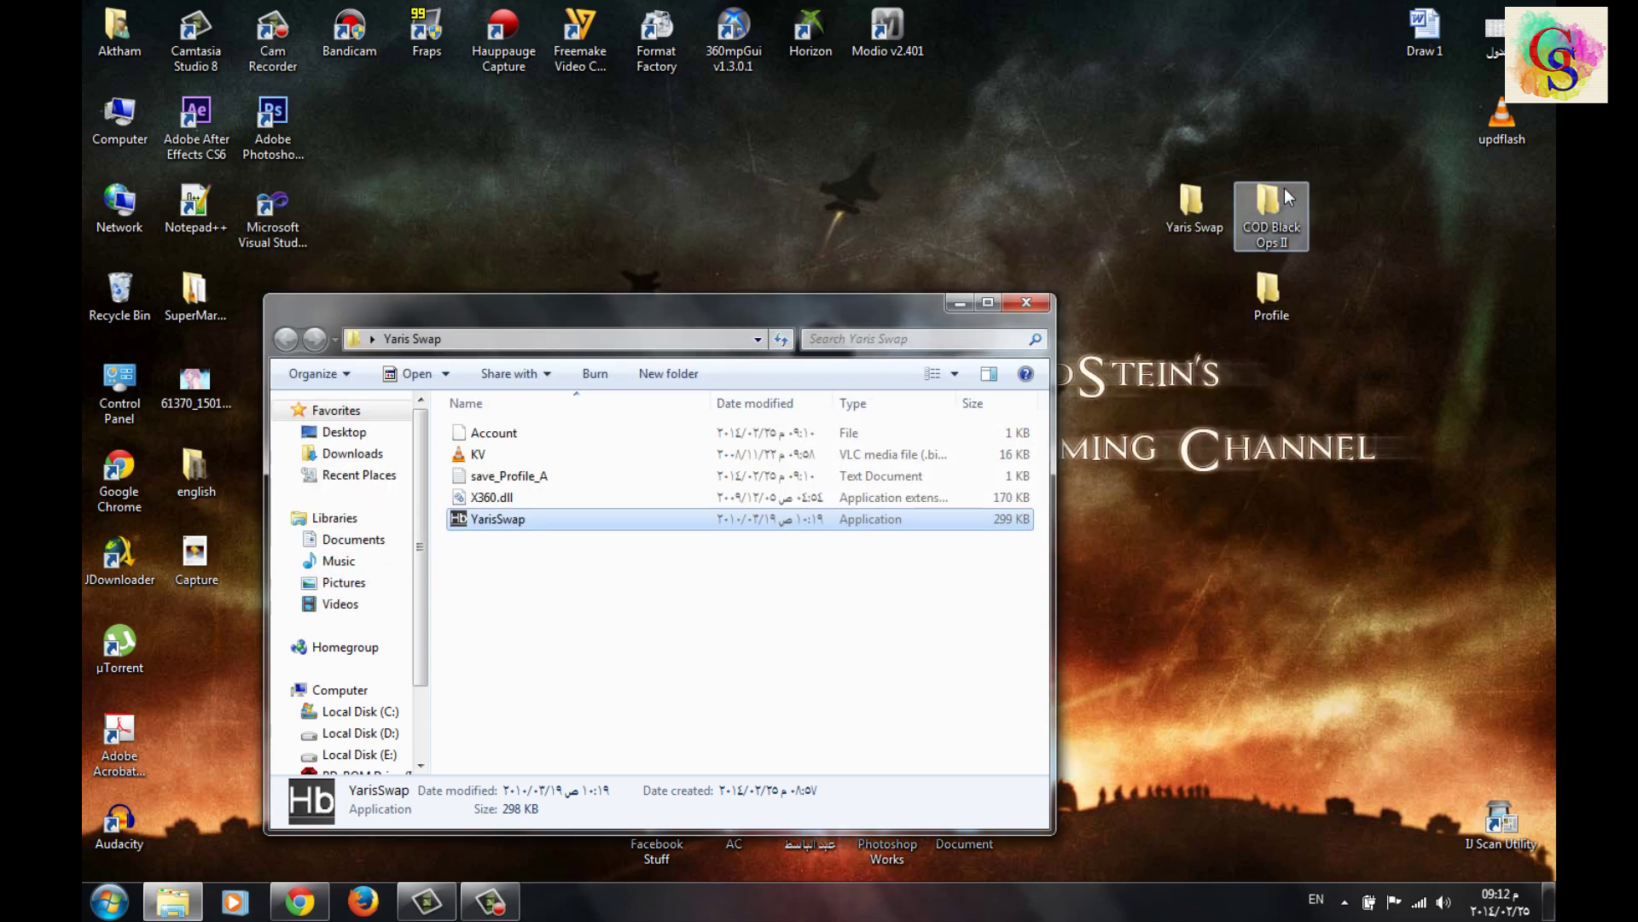
click(1025, 309)
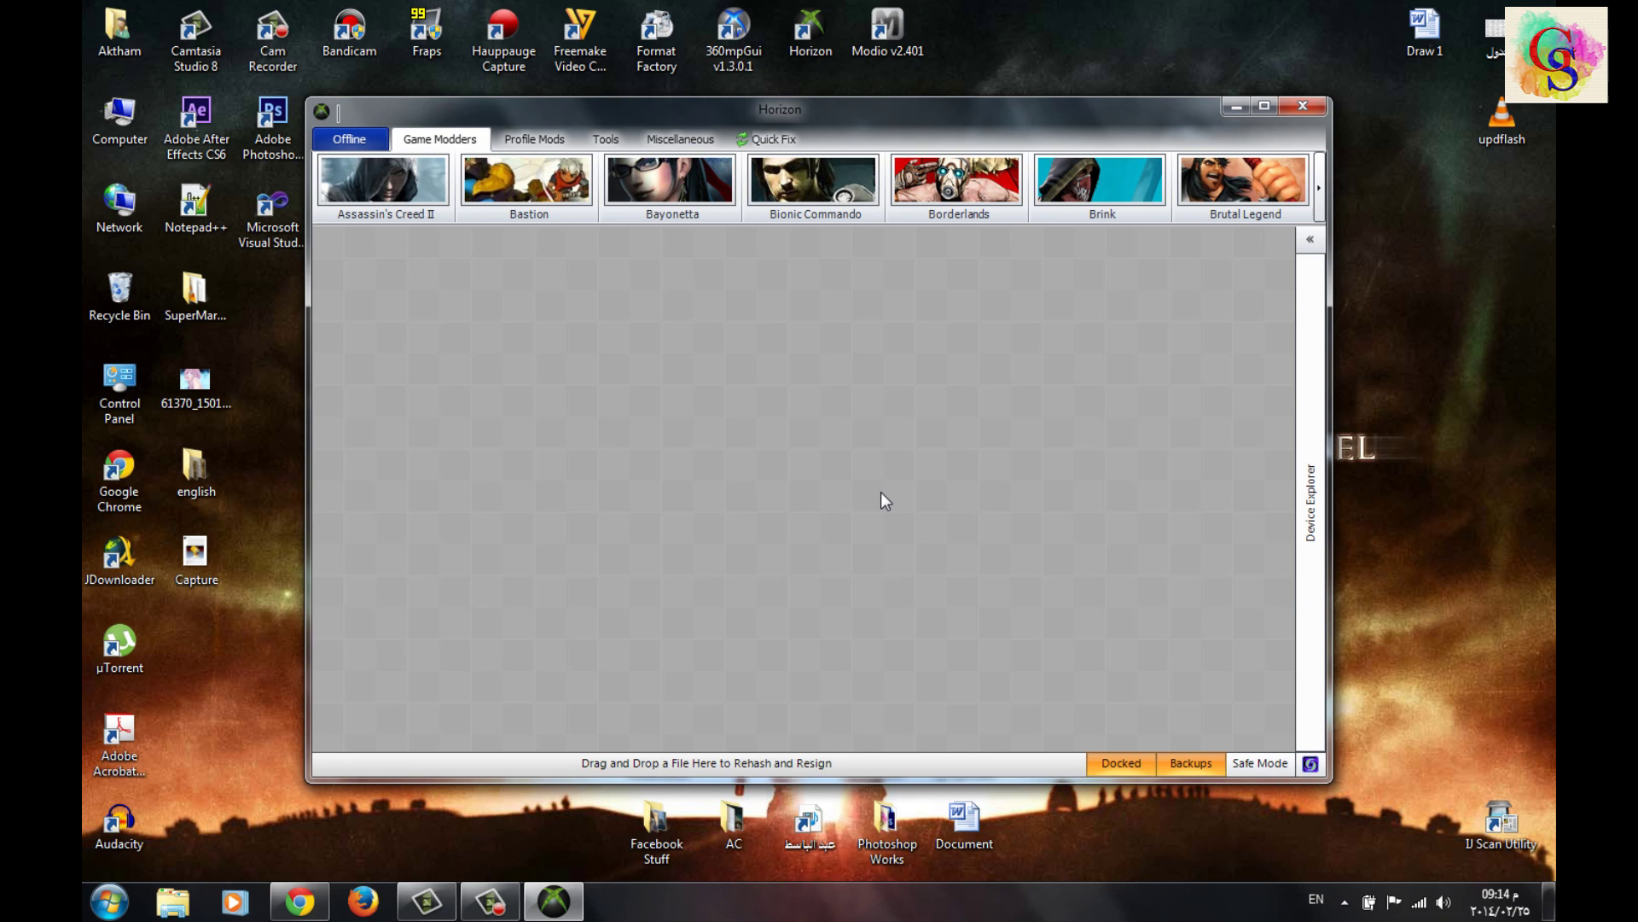
click(1310, 241)
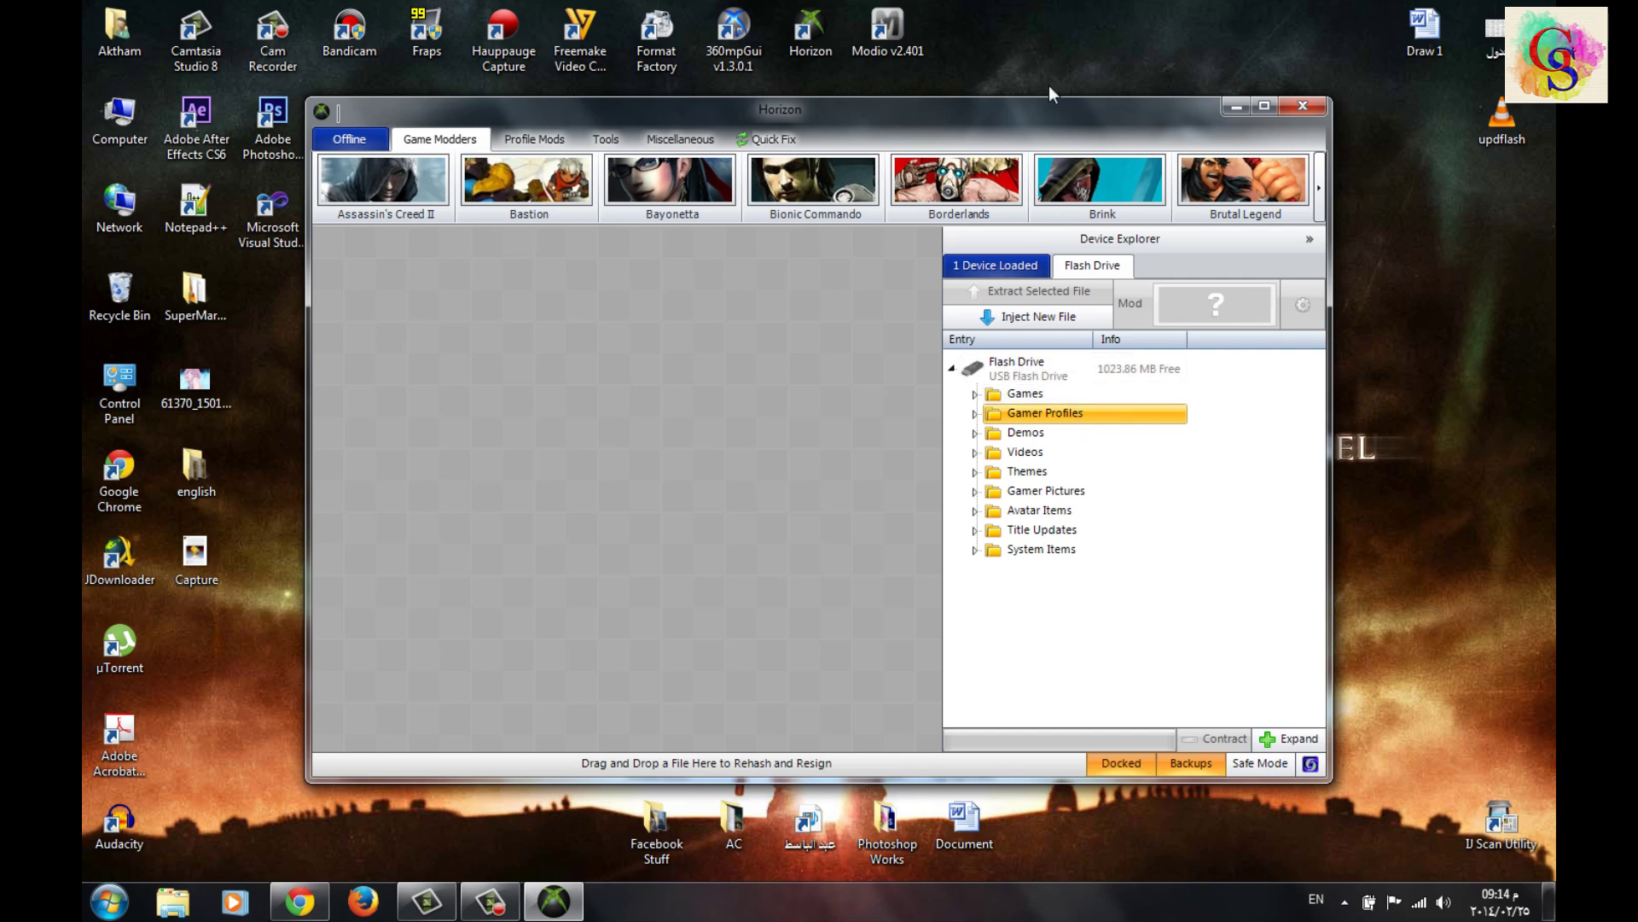
- Transfer all 30 patched files from the COD Black Ops II folder to the flash drive root
mouse_move(1042, 106)
mouse_down()
mouse_move(890, 132)
mouse_move(965, 188)
mouse_move(830, 181)
mouse_move(838, 136)
mouse_up()
double_click(1266, 221)
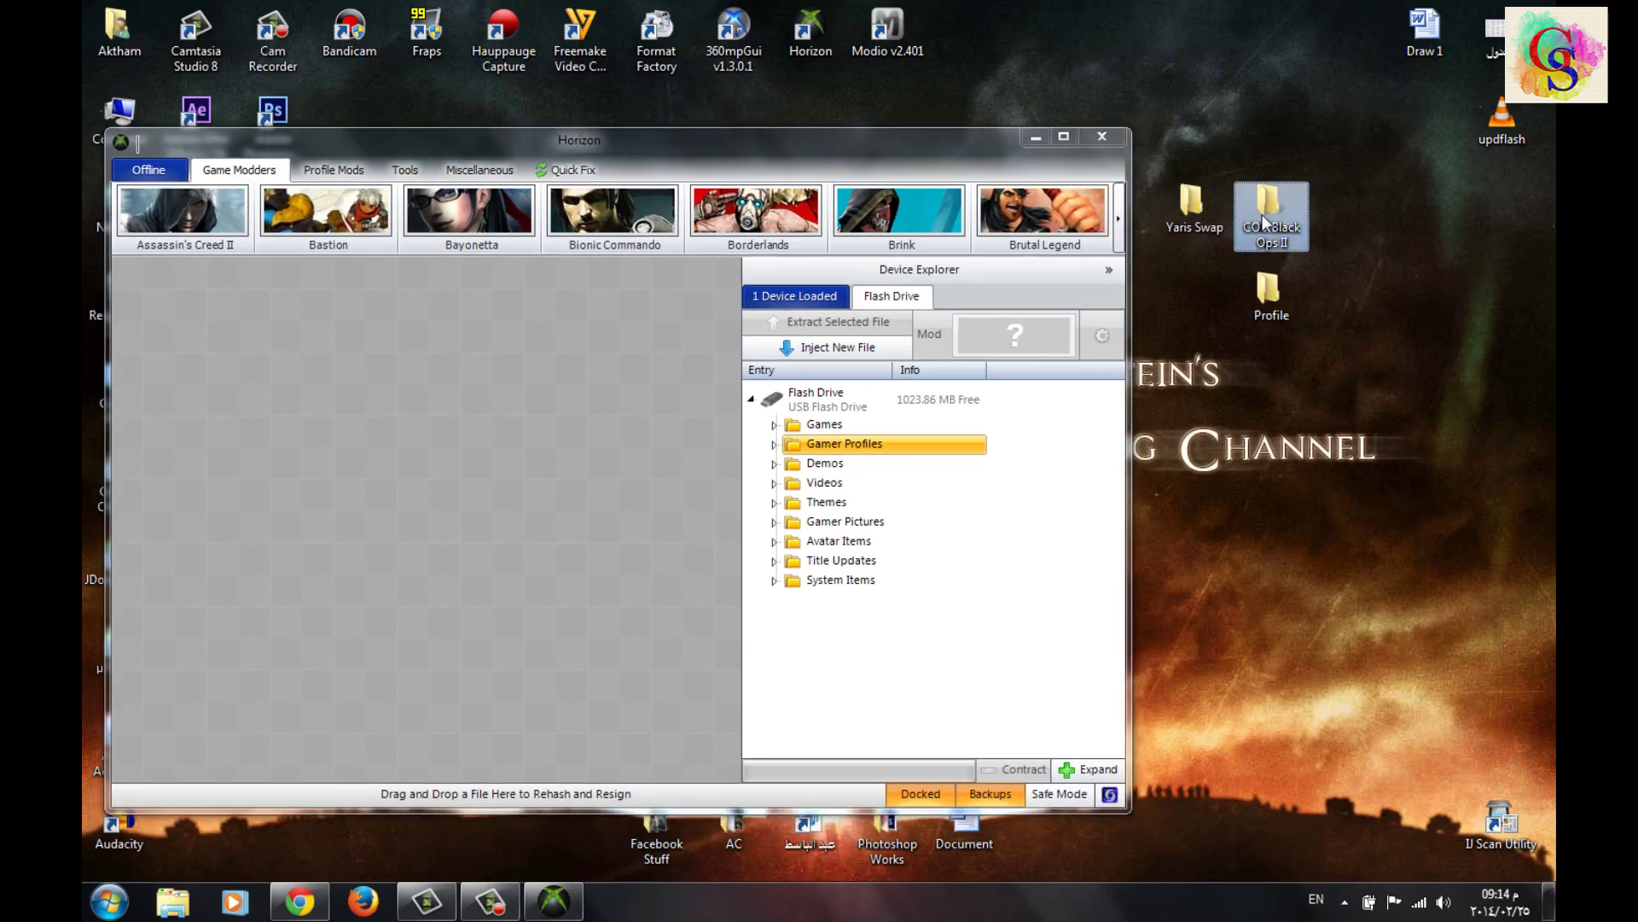
click(930, 497)
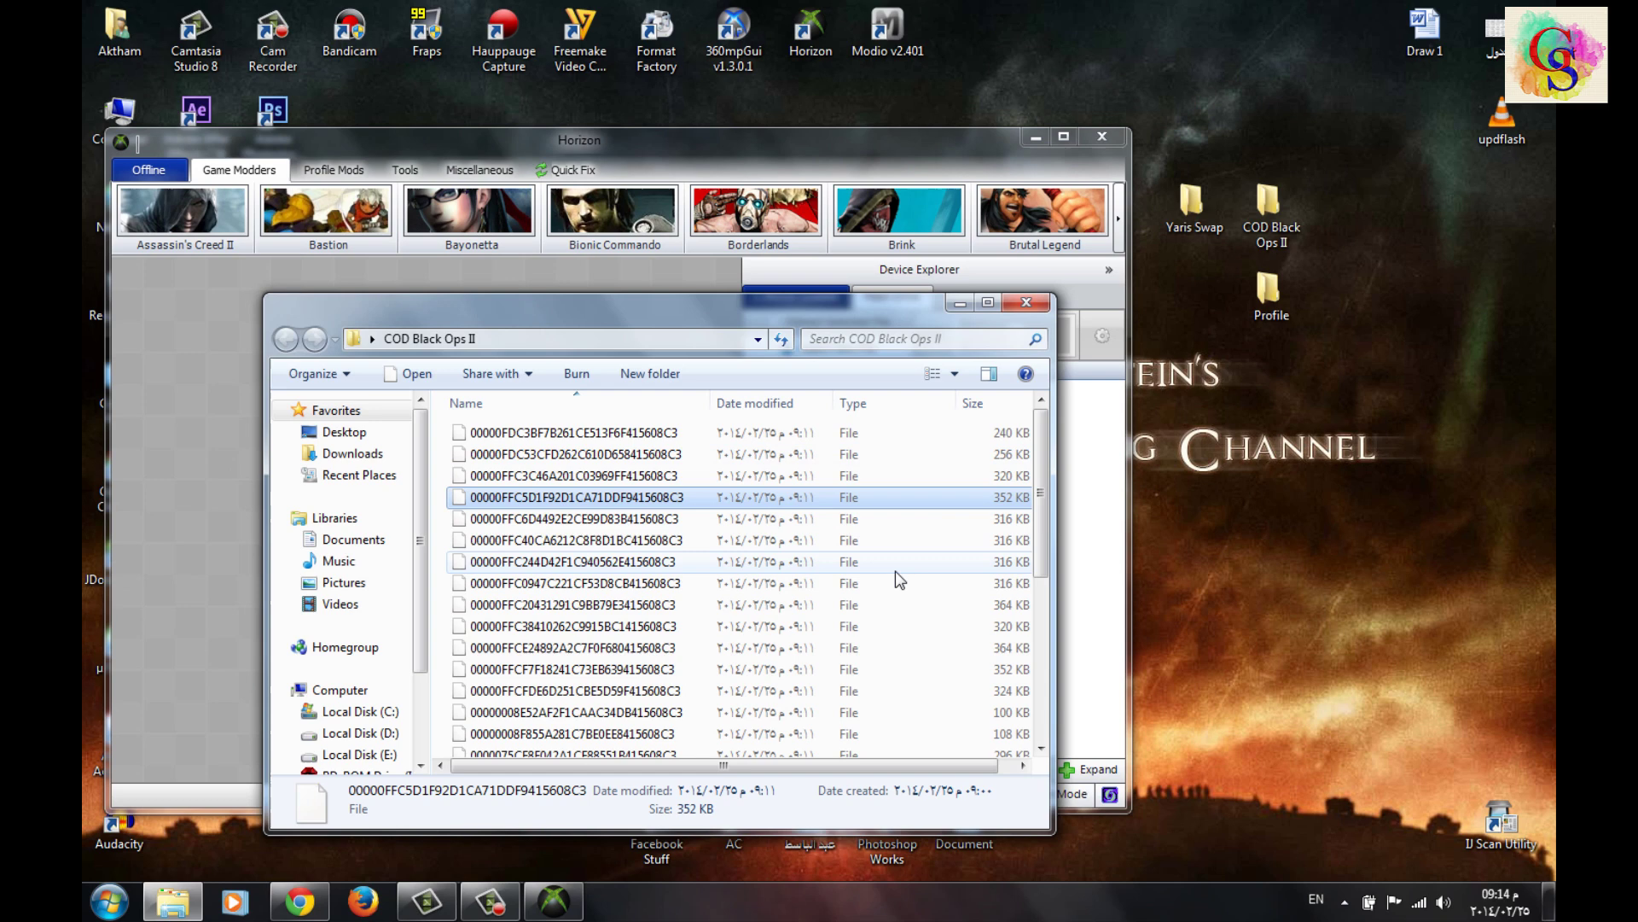
key(ctrl+a)
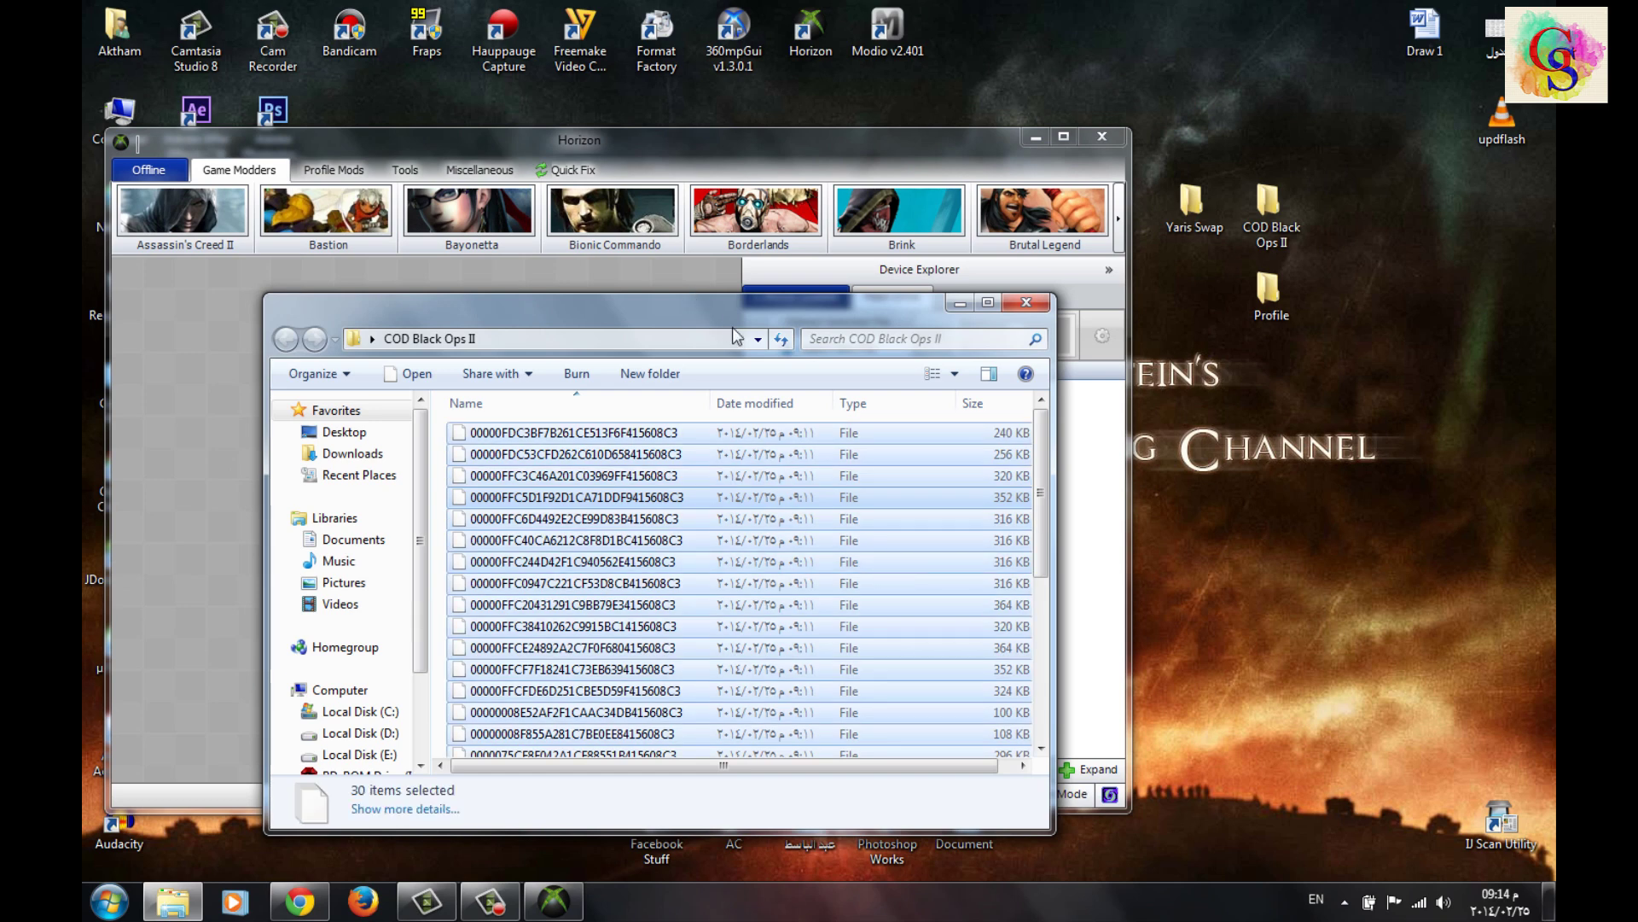
mouse_move(736, 335)
mouse_down()
mouse_move(807, 364)
mouse_move(819, 703)
mouse_move(920, 520)
mouse_up()
click(940, 443)
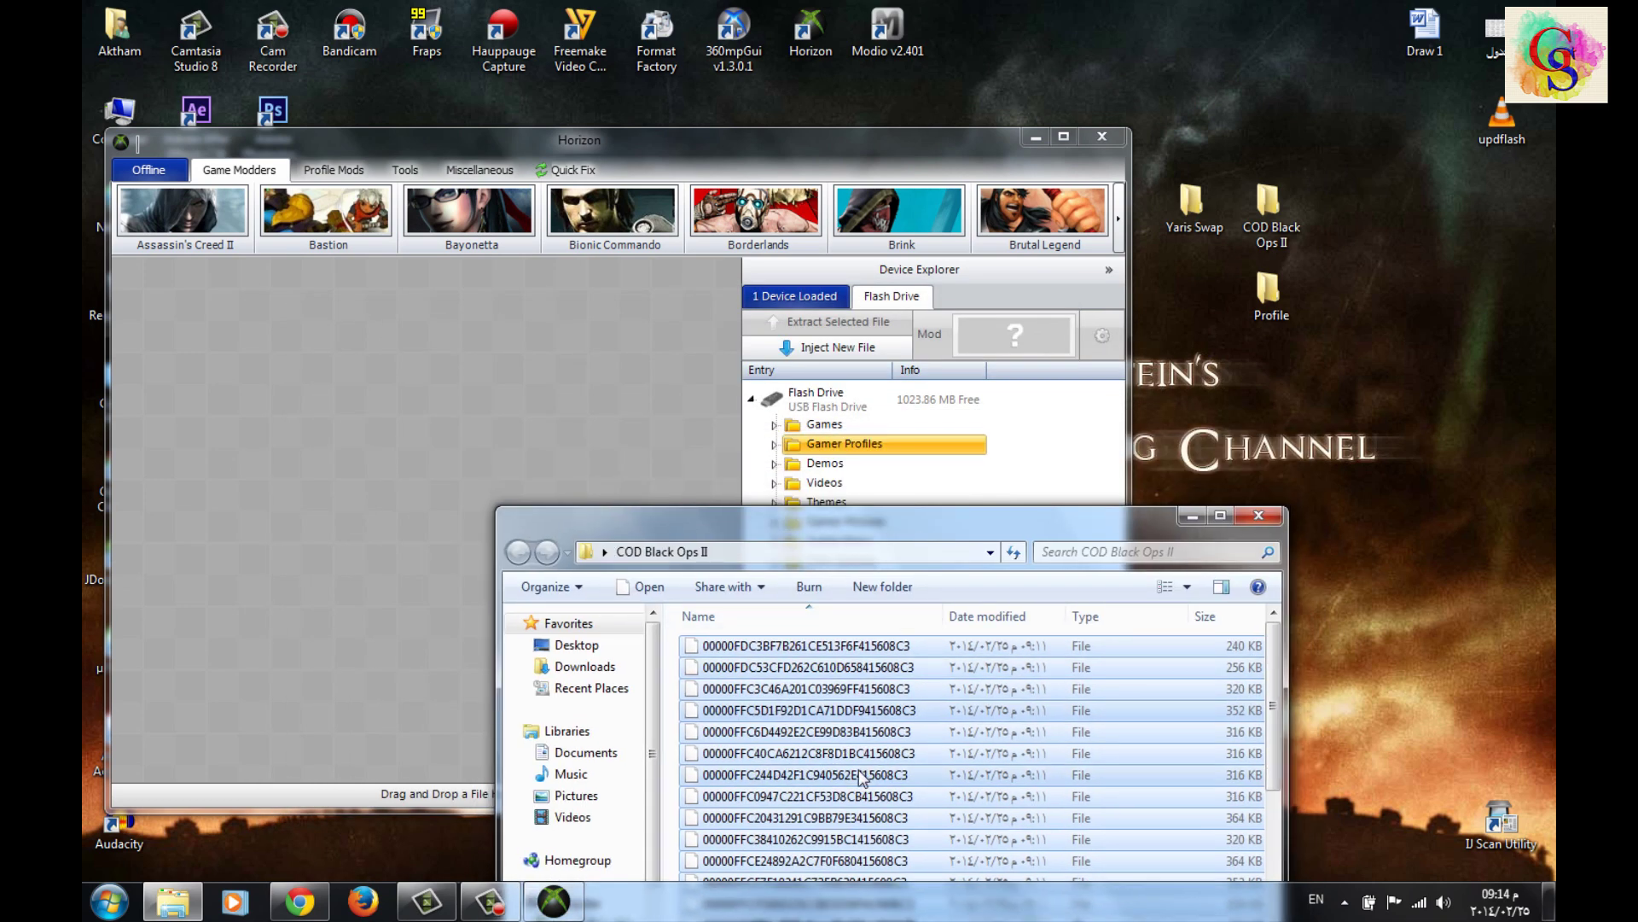
click(884, 399)
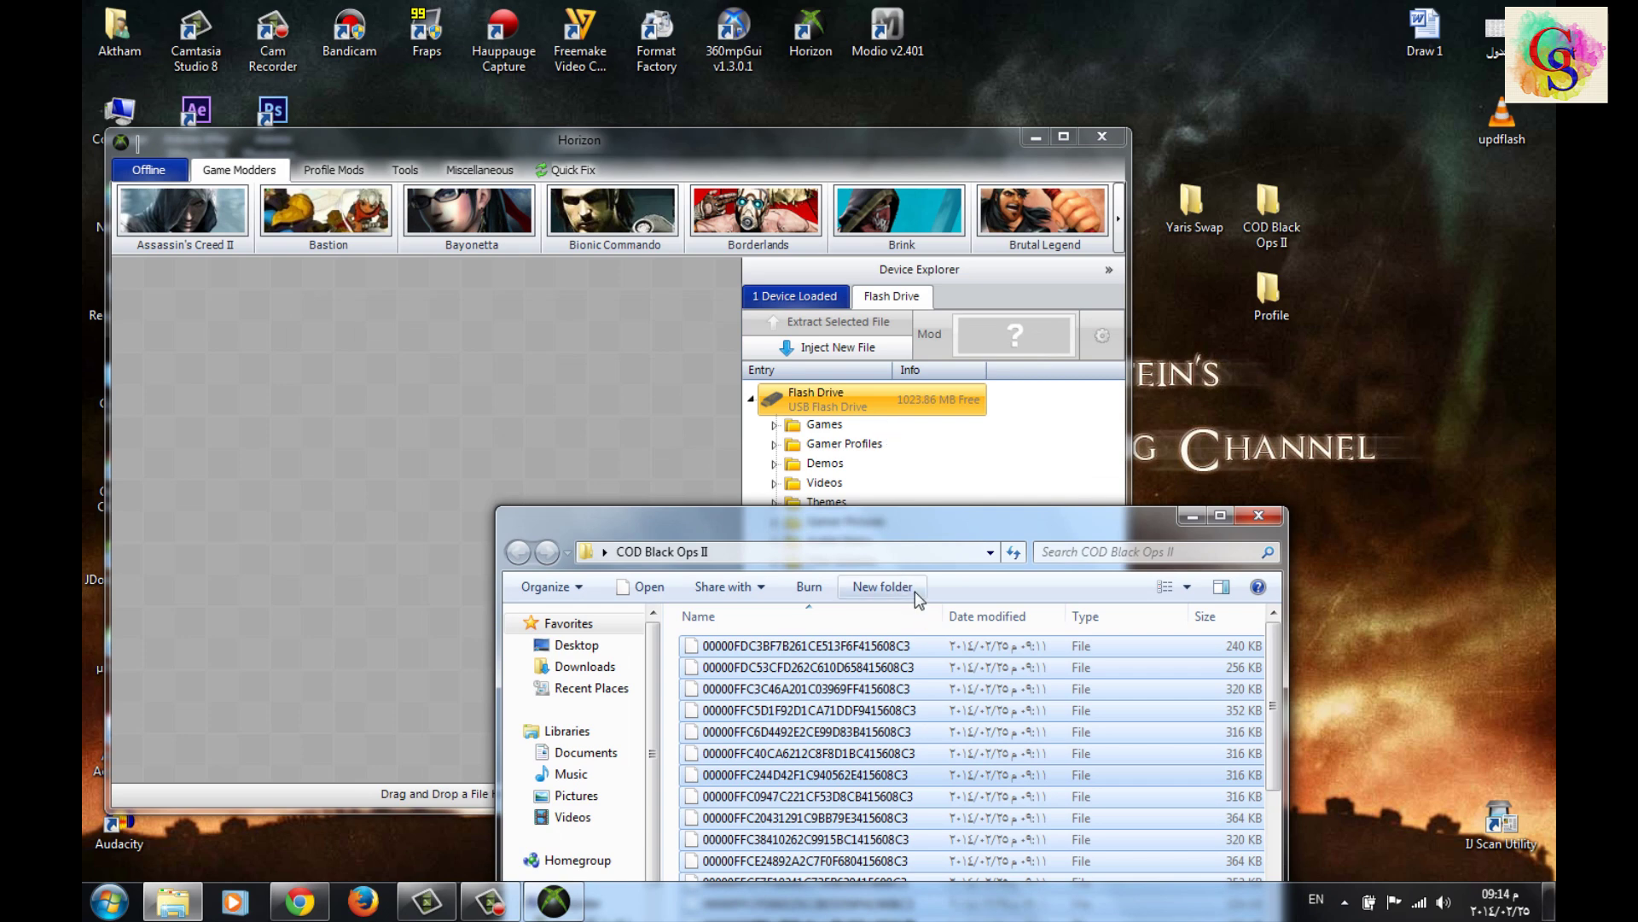
click(827, 152)
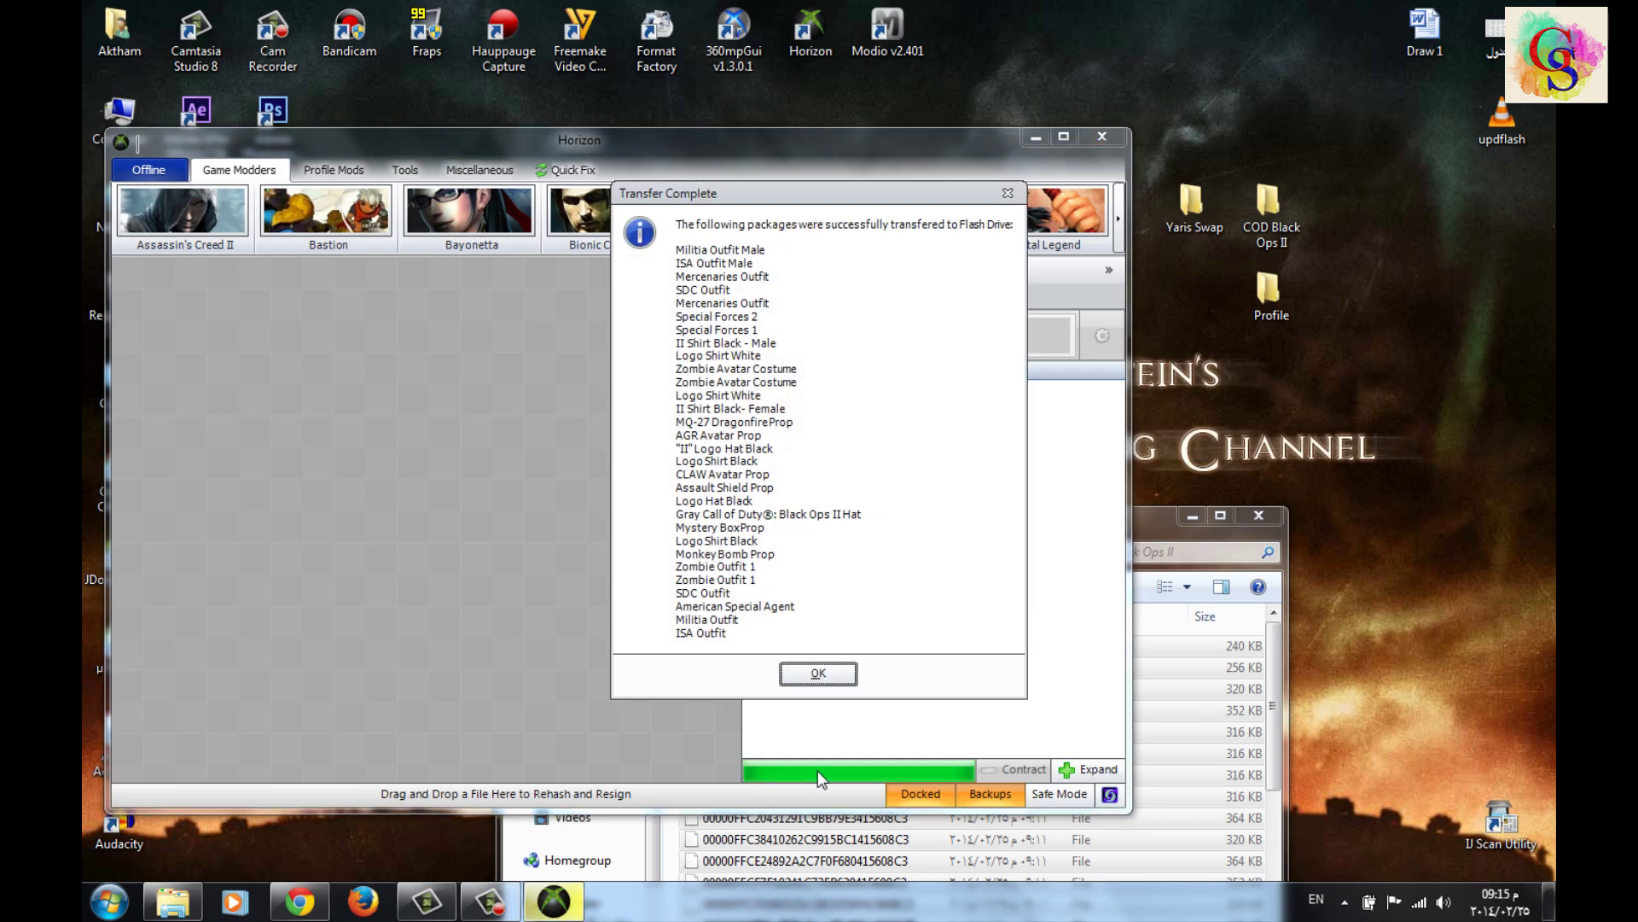
click(832, 669)
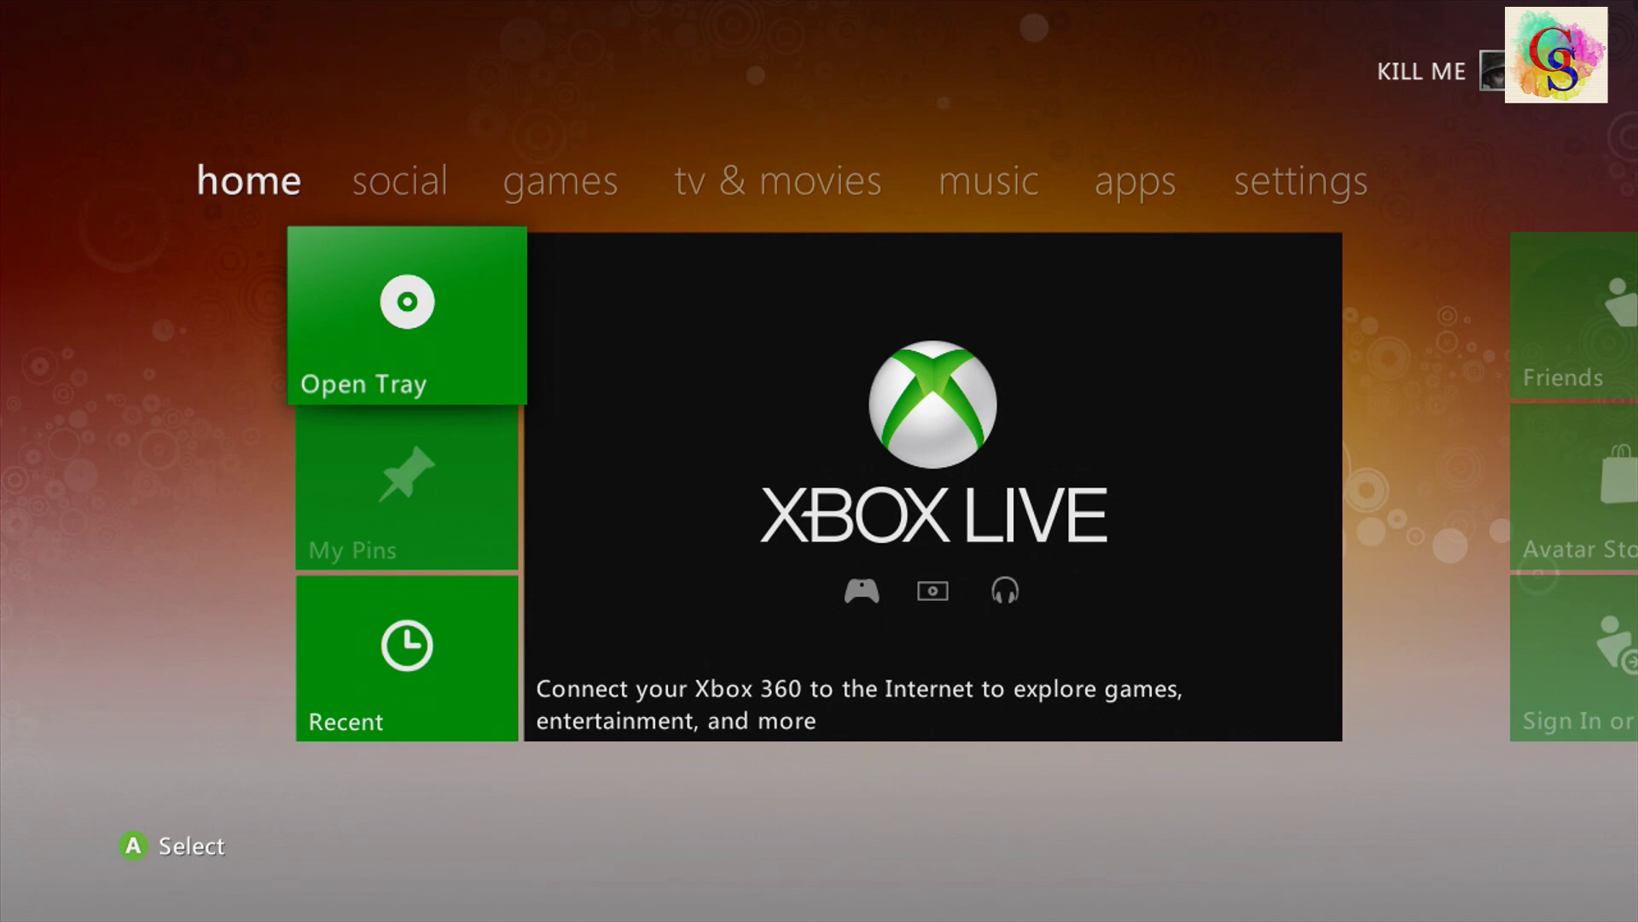
- Navigate to the social section and open the avatar profile page
key(Right)
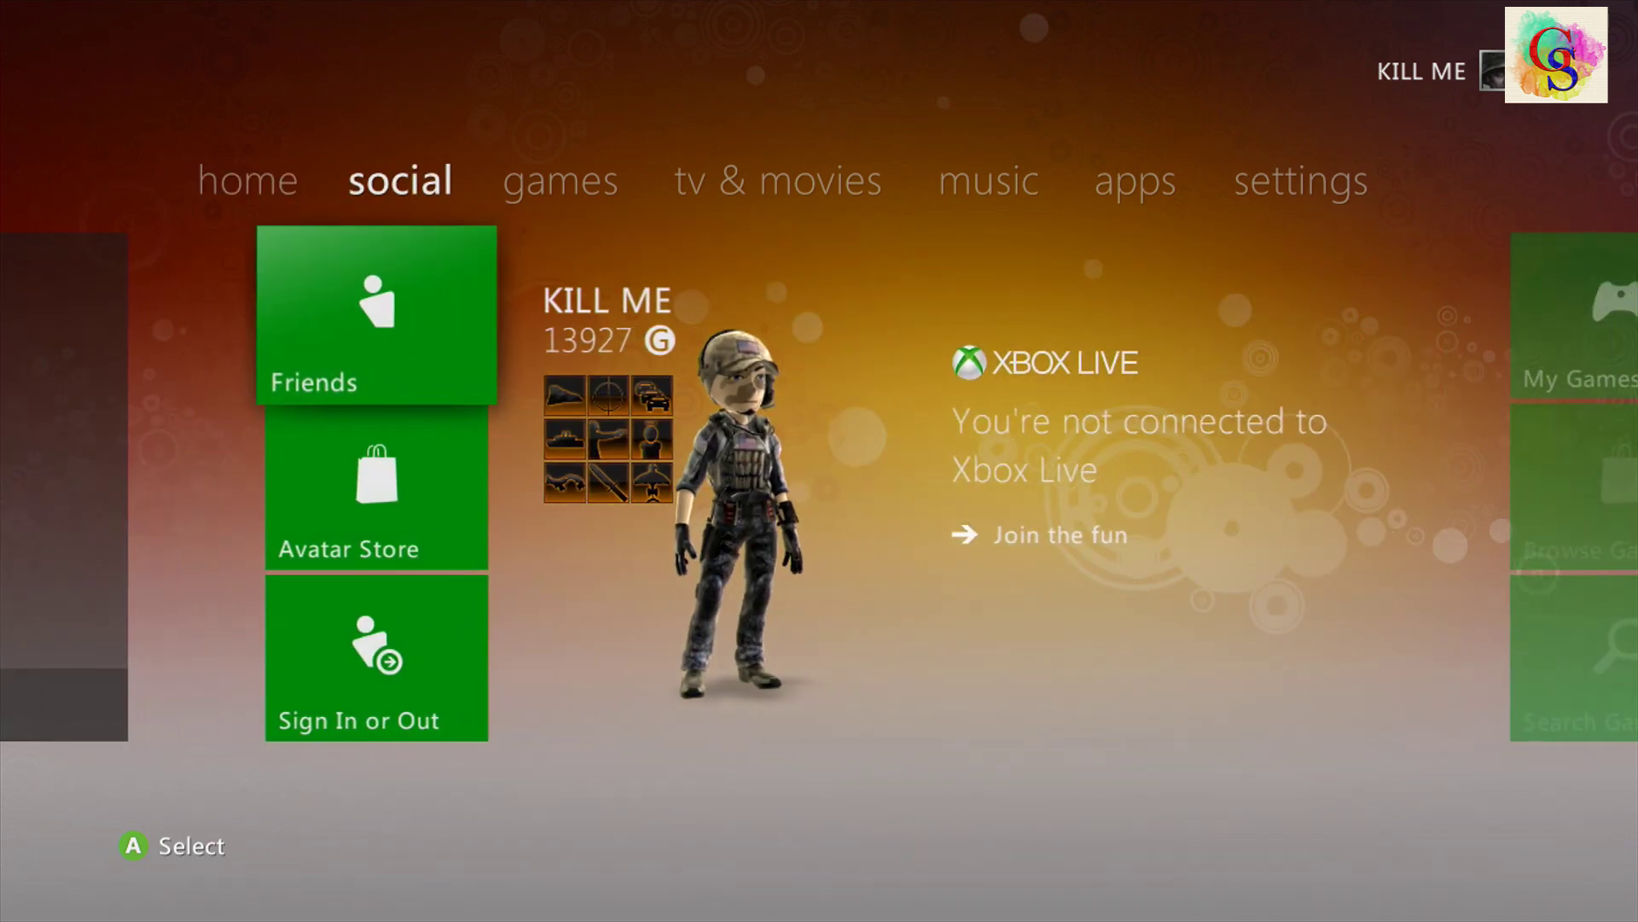
key(Right)
key(Return)
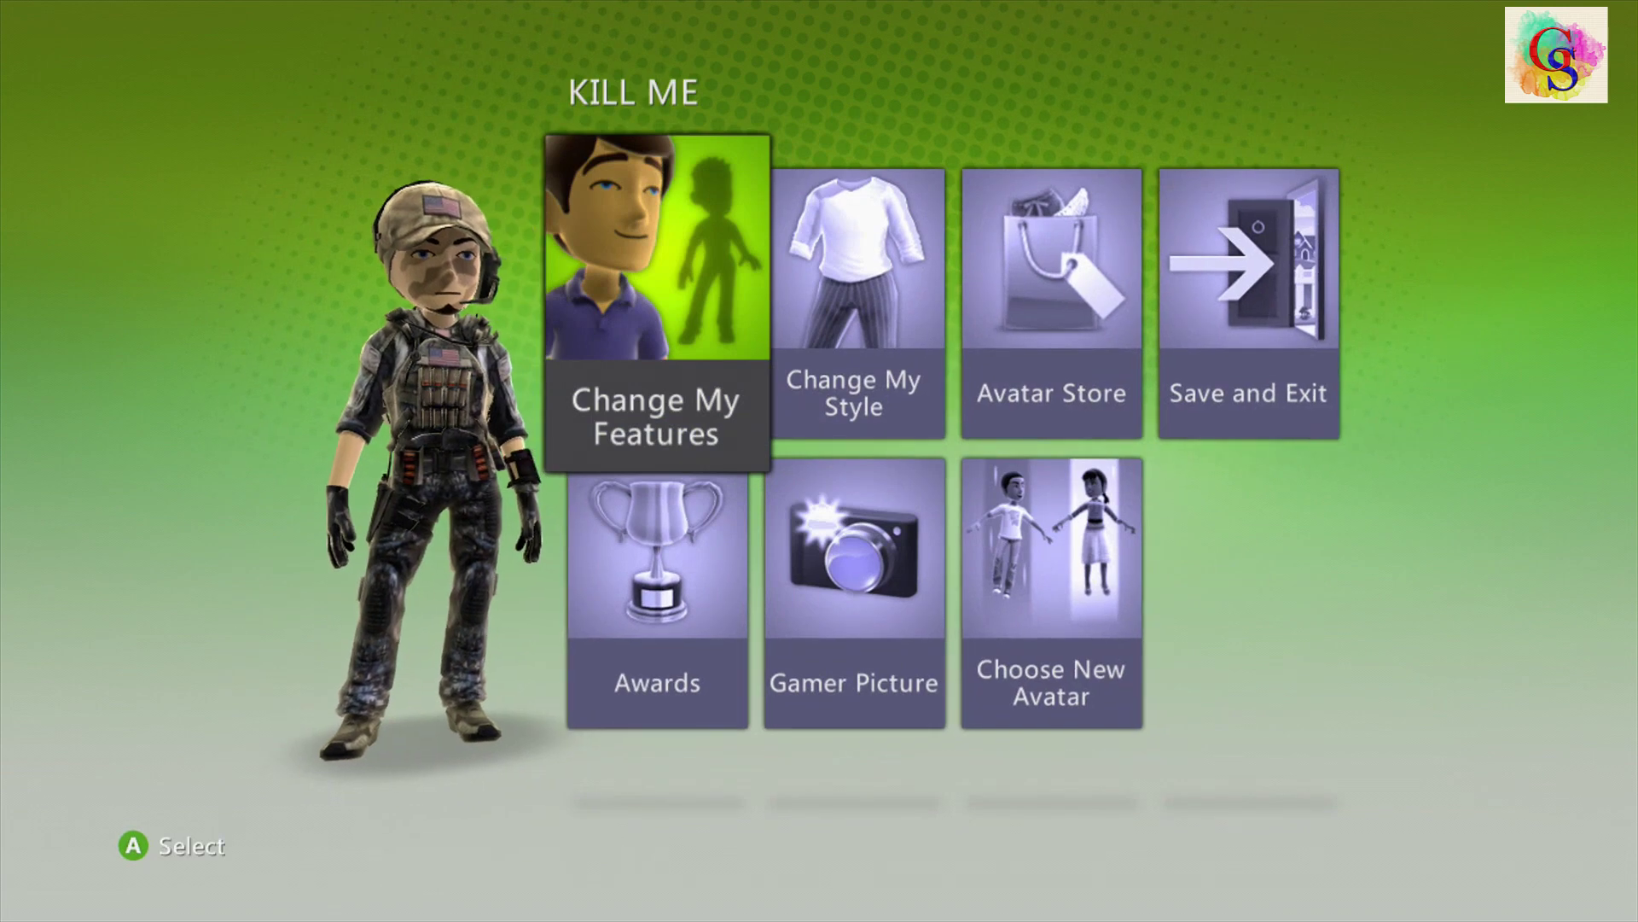
- Briefly enter and leave the avatar features options, dismissing the update notice
click(853, 299)
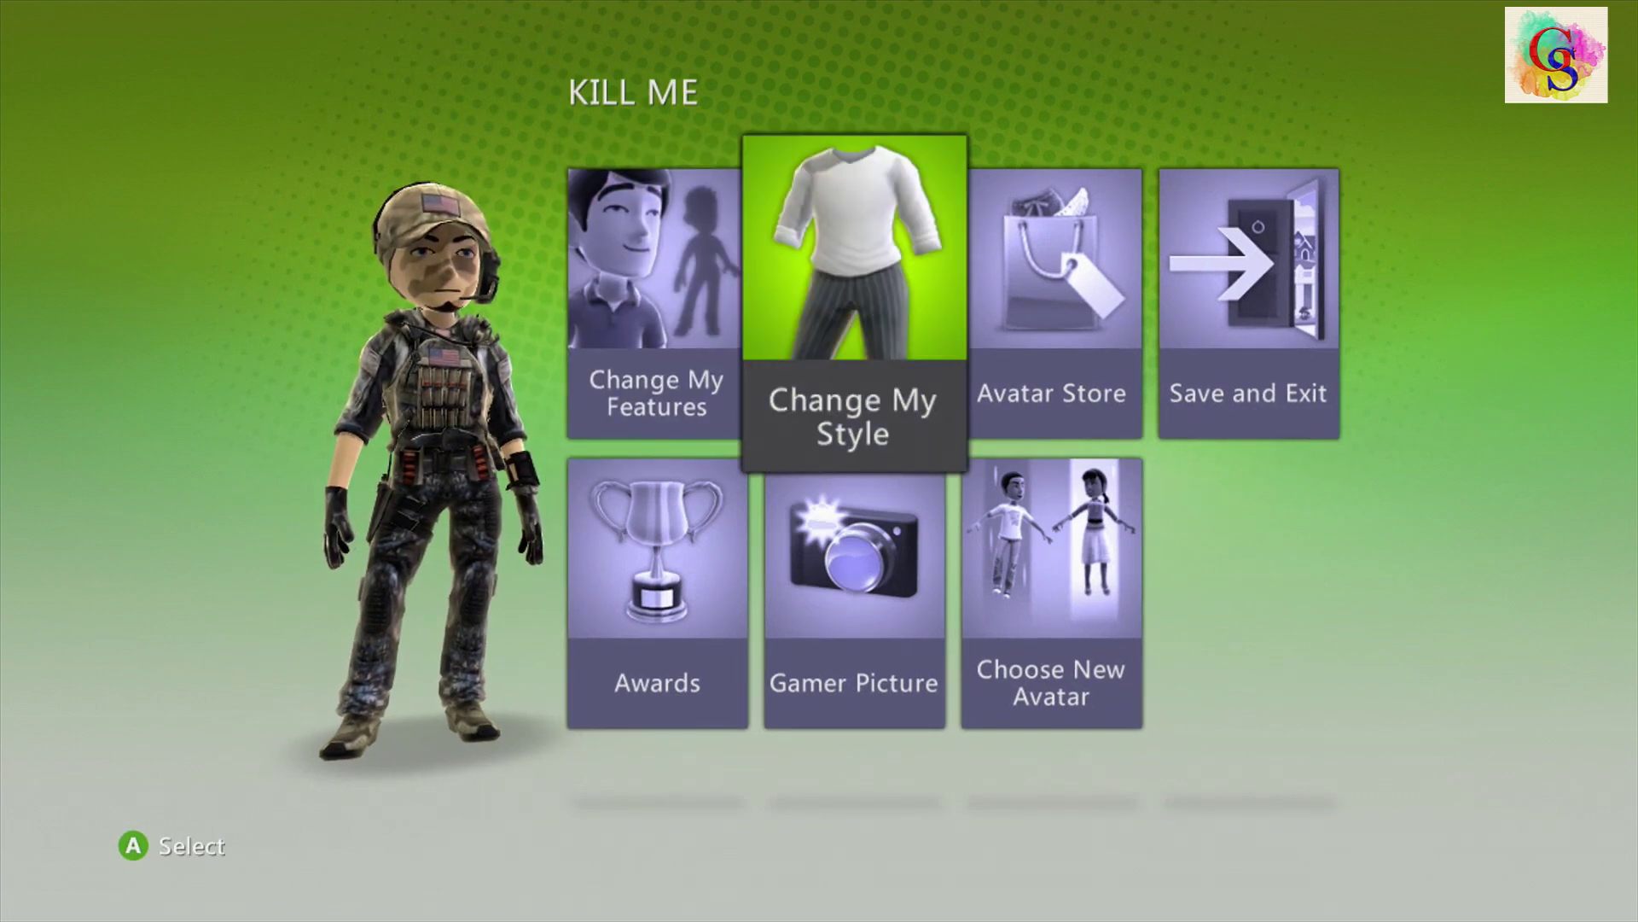
key(Left)
key(Return)
key(Escape)
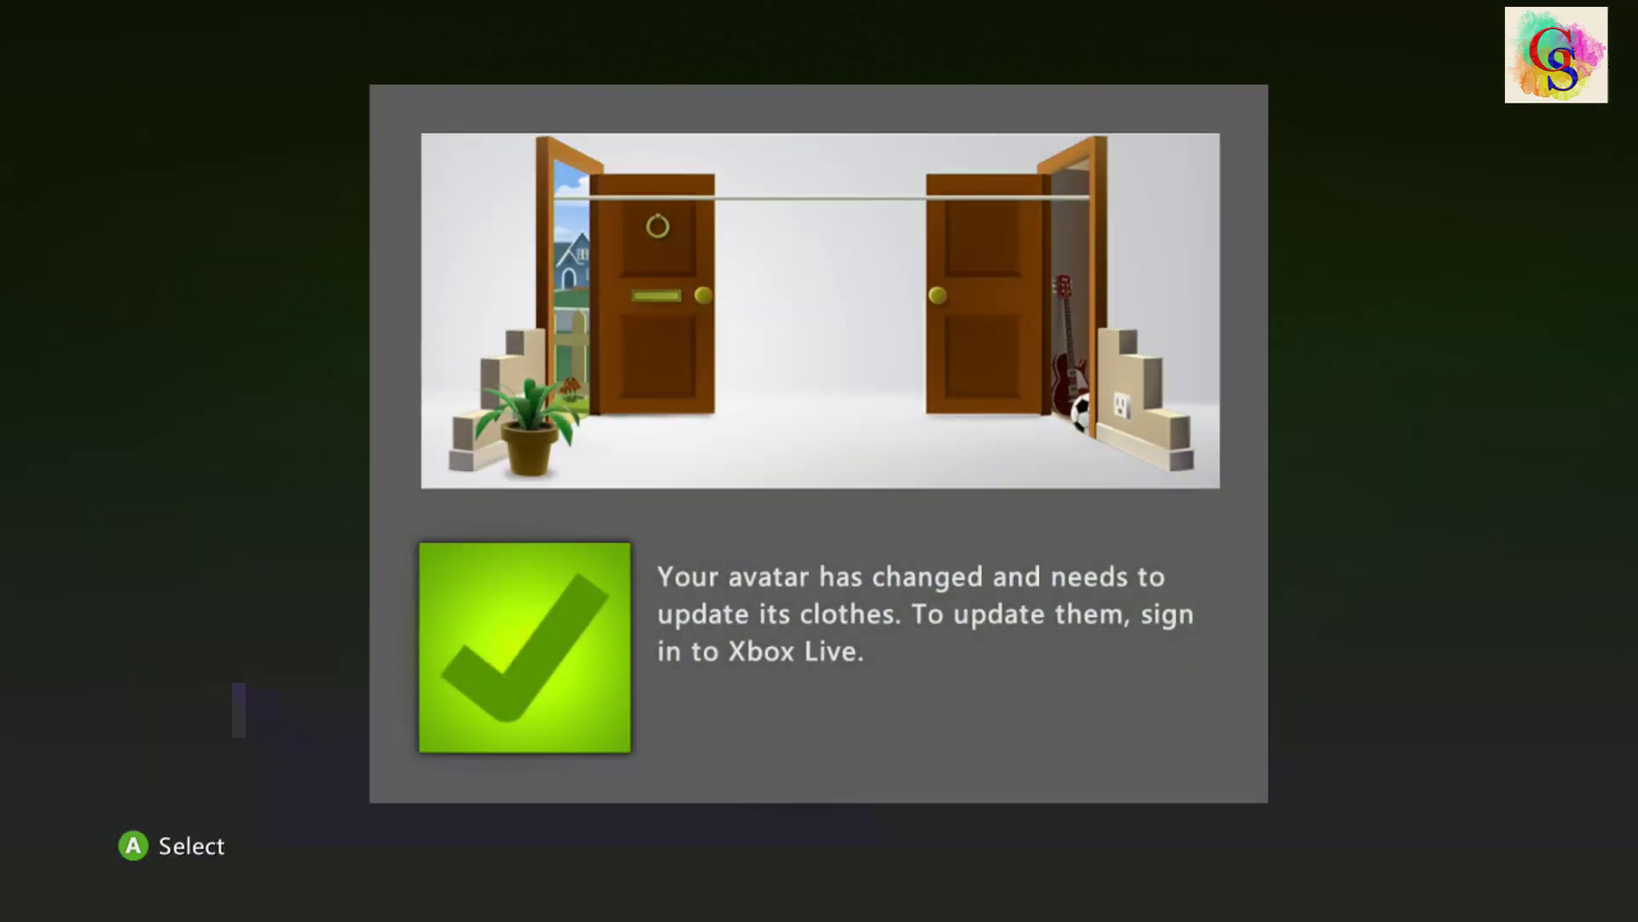
key(Return)
- Preview the Assault Shield, Atari Asteroids Deluxe and Blue Dragon props under My Style
key(Right)
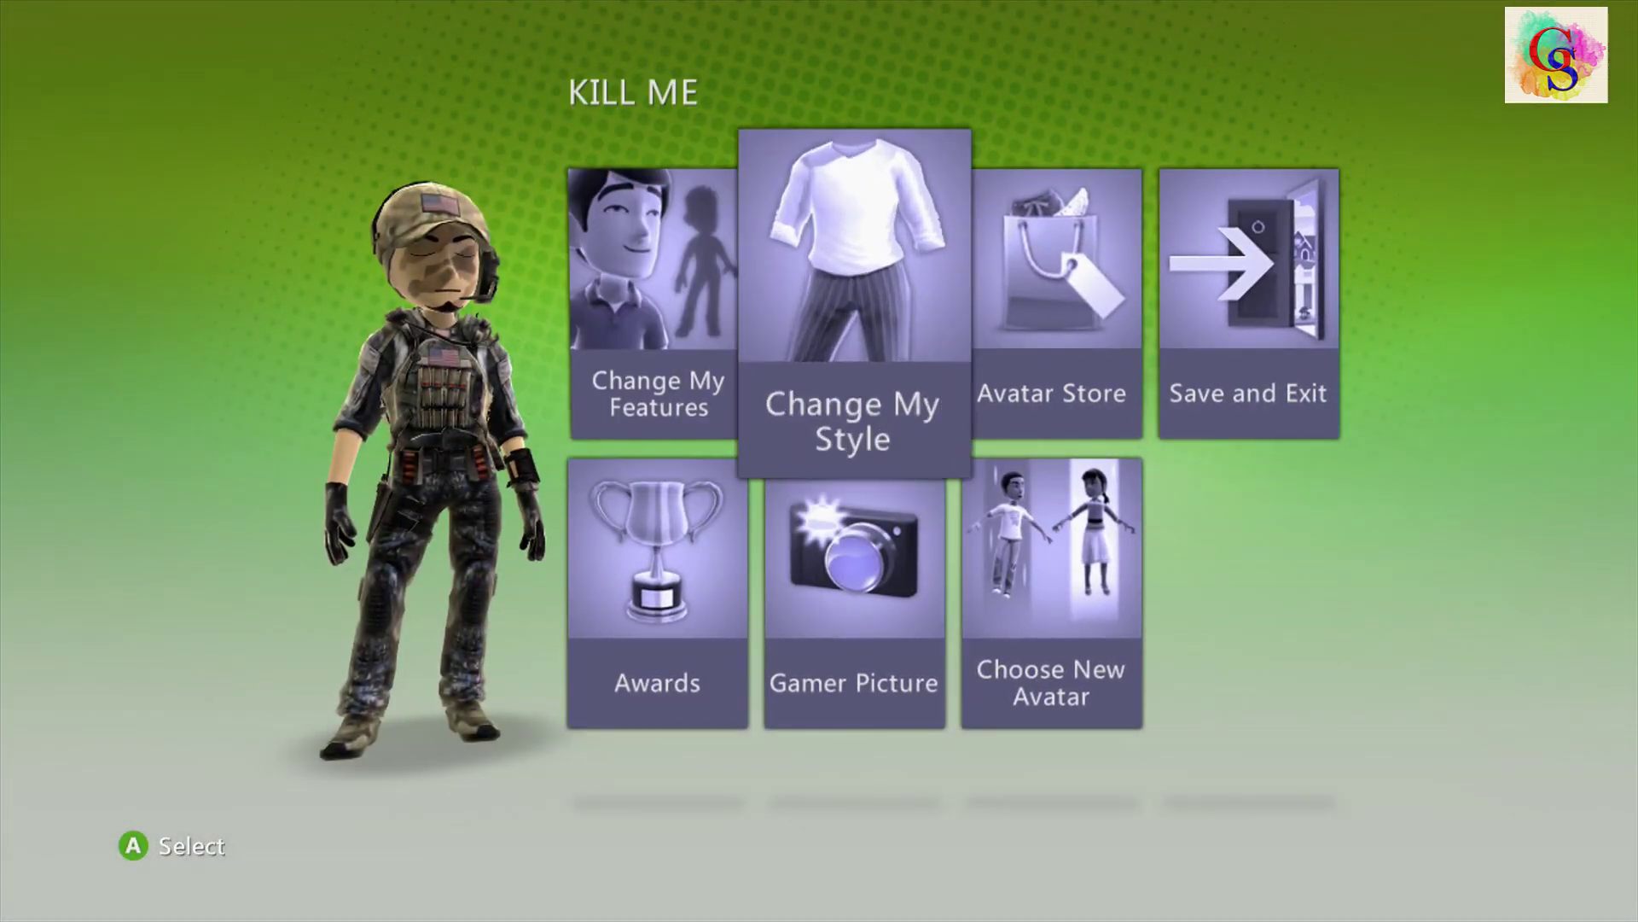
key(Return)
key(Right)
key(Right)
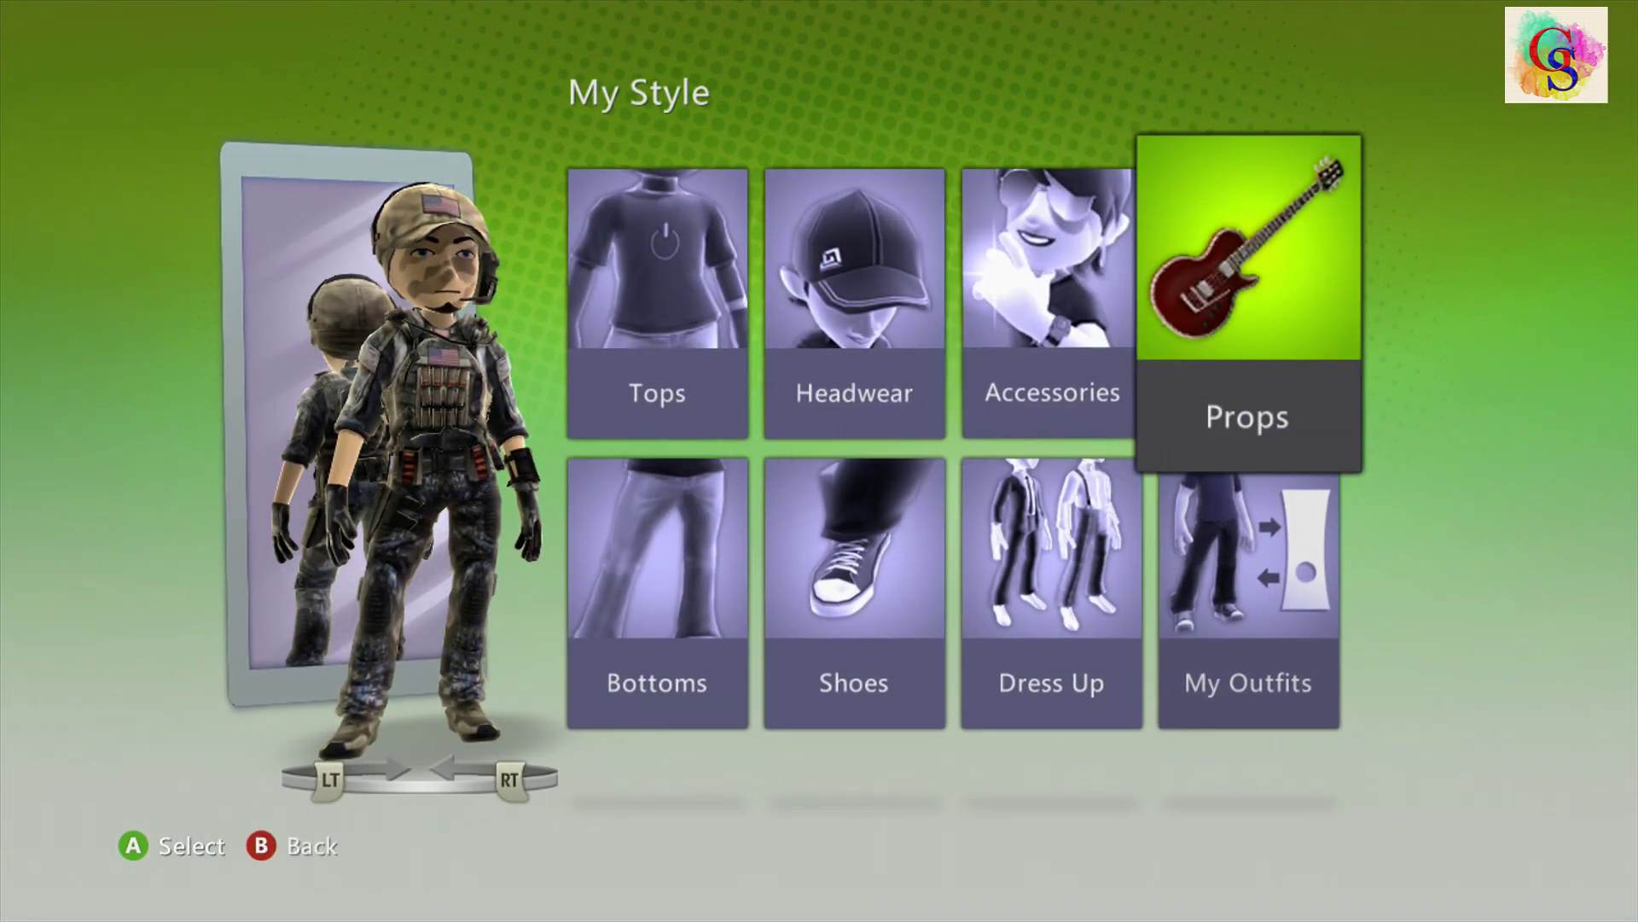
key(Return)
key(Down)
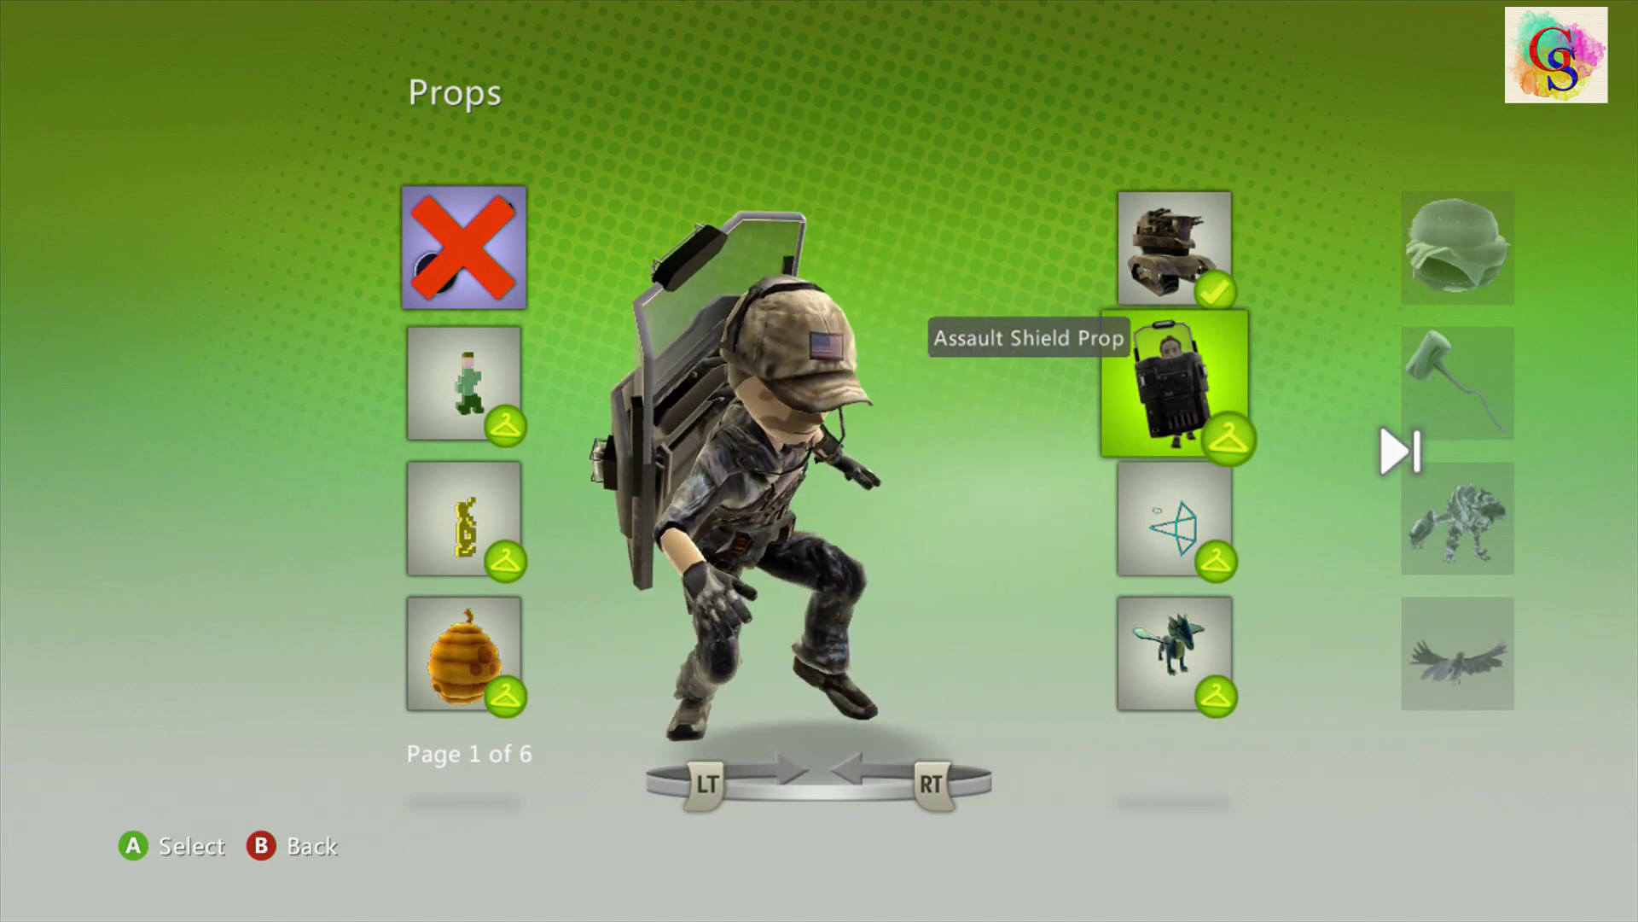
key(Down)
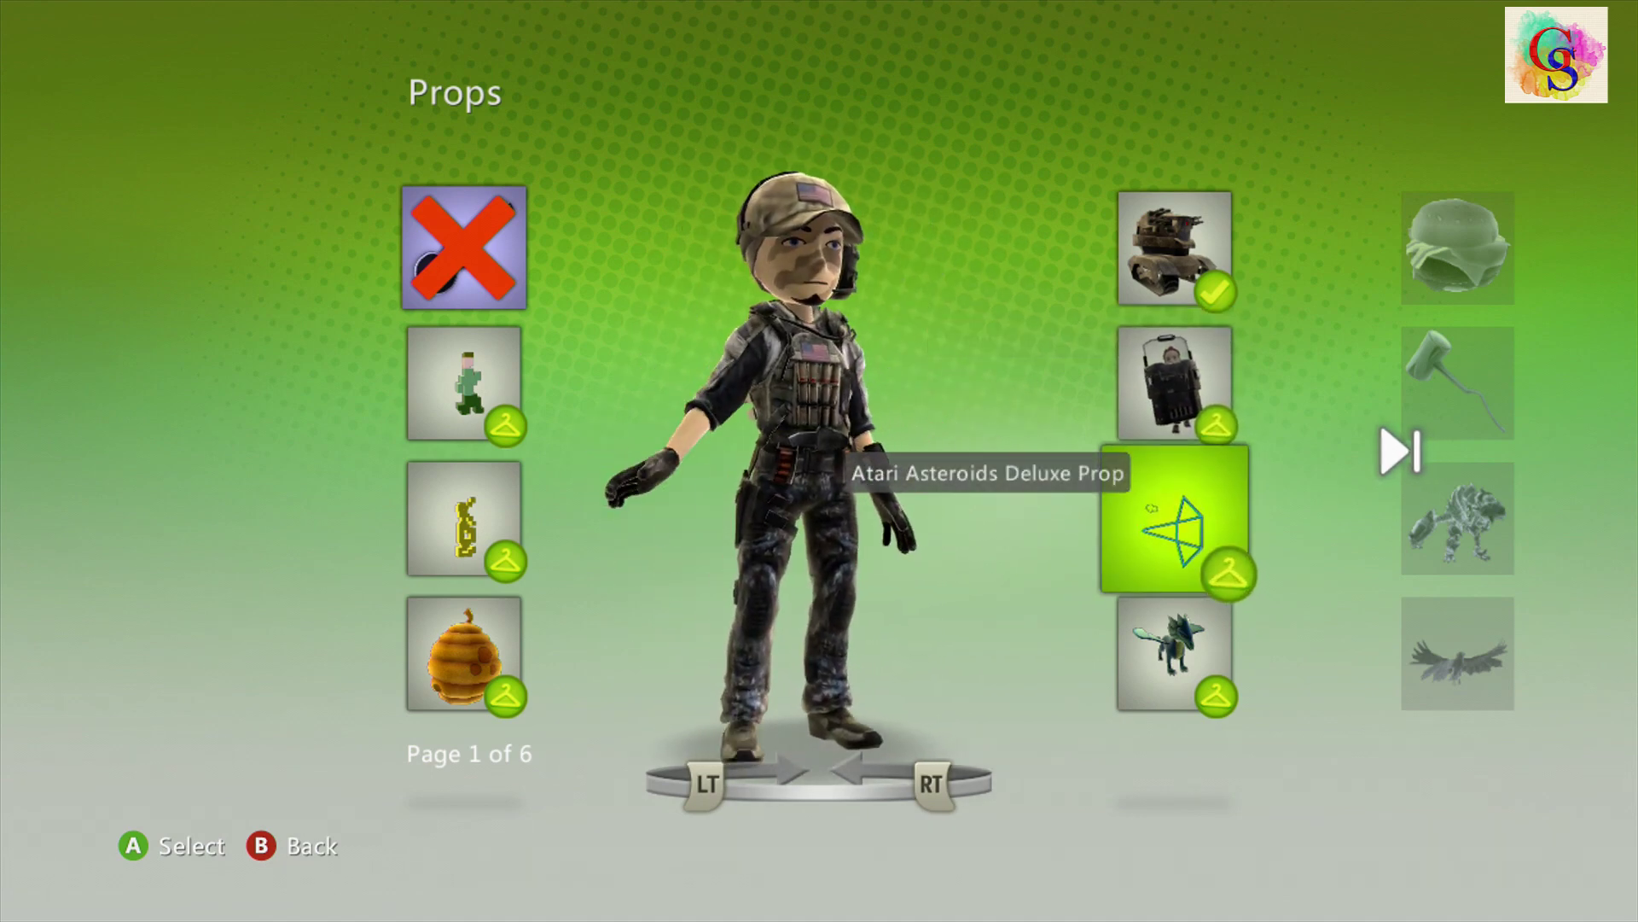
key(Down)
key(Escape)
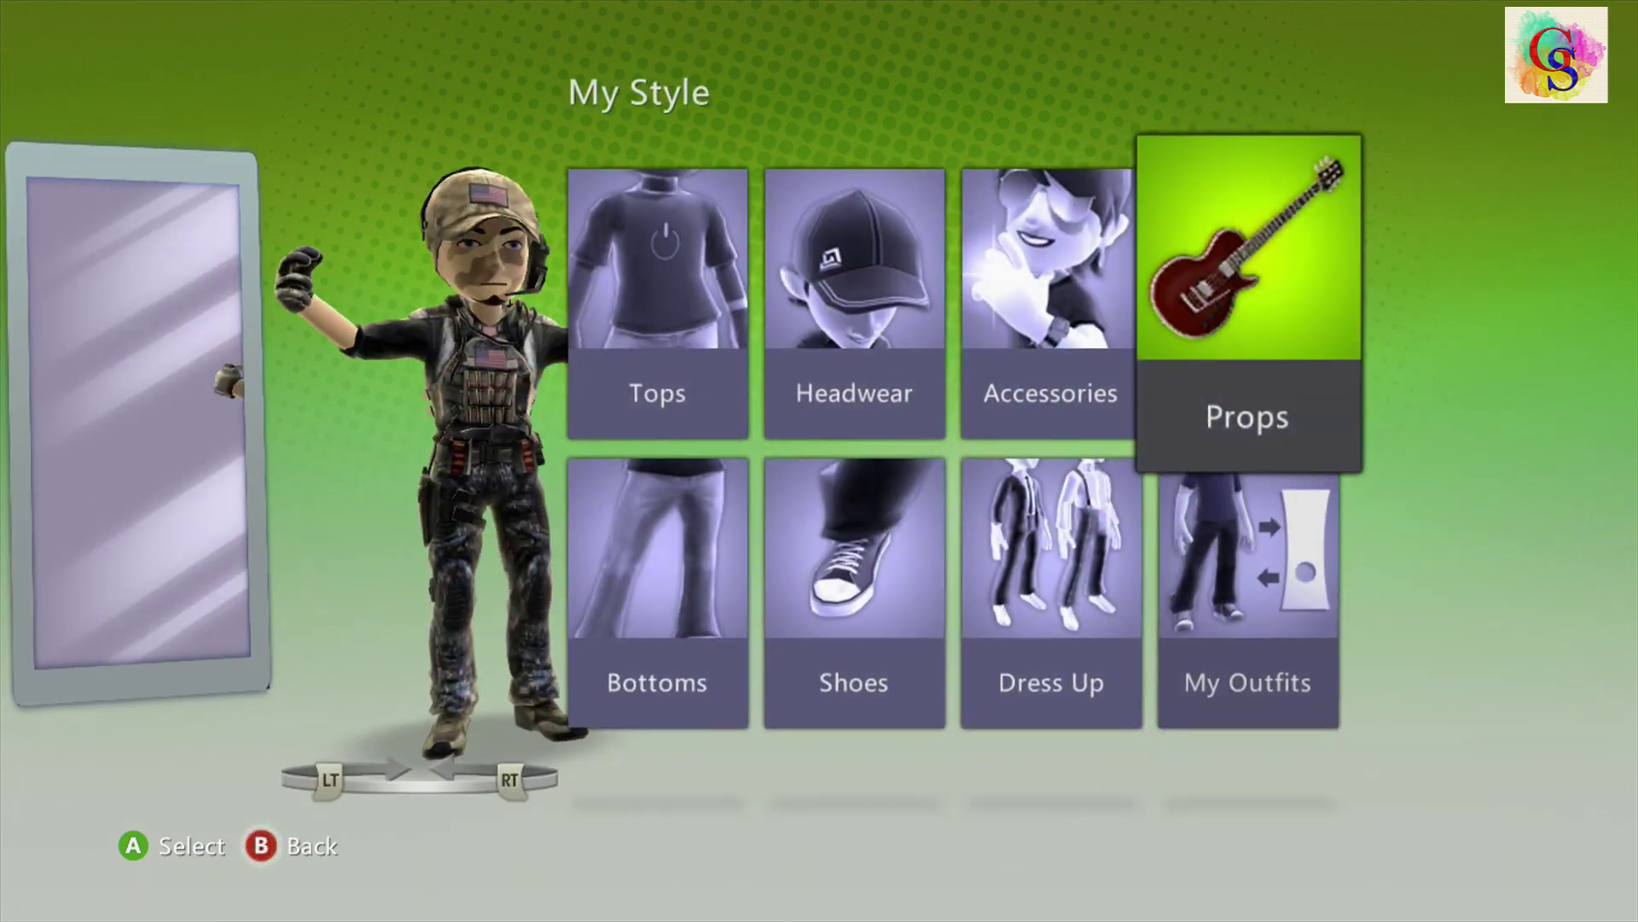
- Preview the Finn Helmet on page 5 of 5 of the avatar's Headwear items
key(Left)
key(Left)
key(Return)
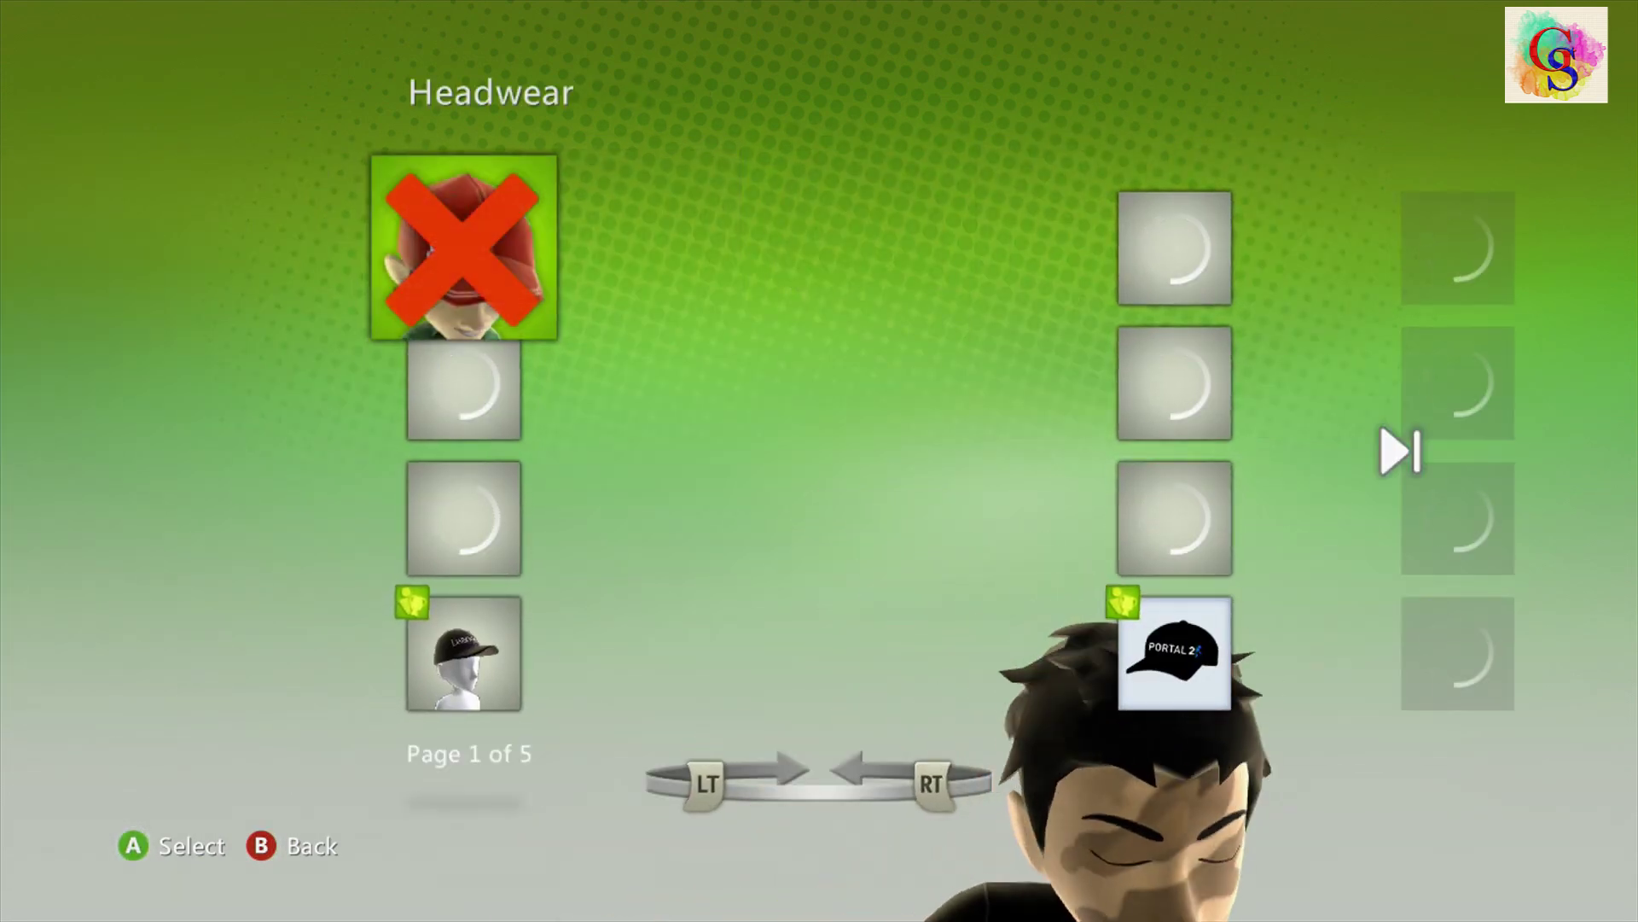
key(Right)
key(Right)
key(Right)
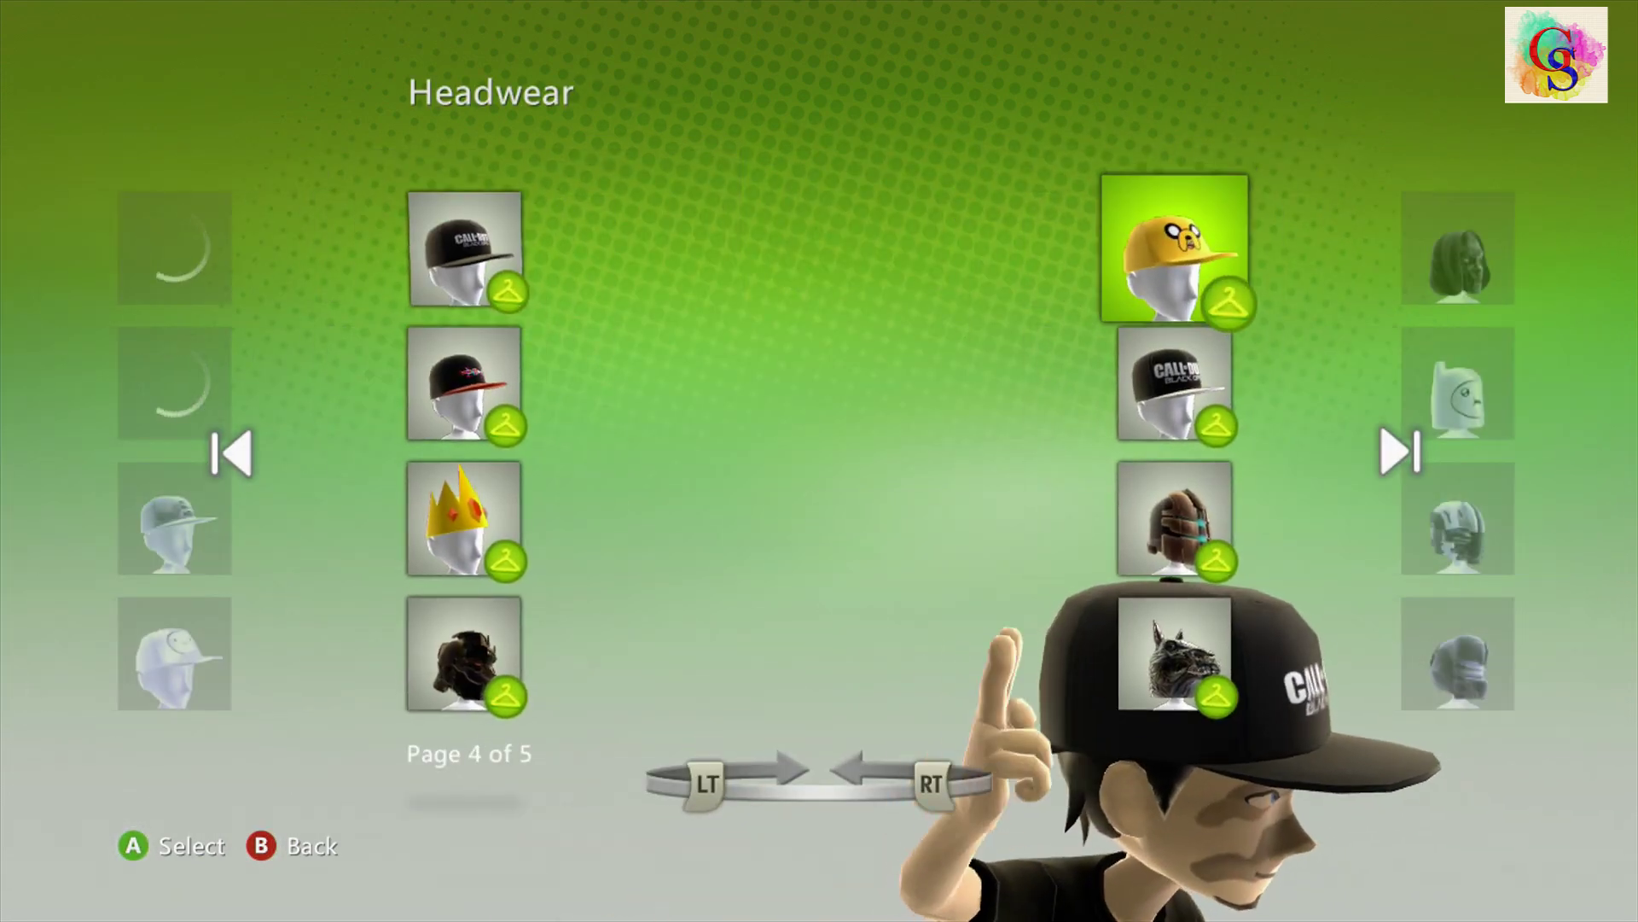
key(Right)
key(Down)
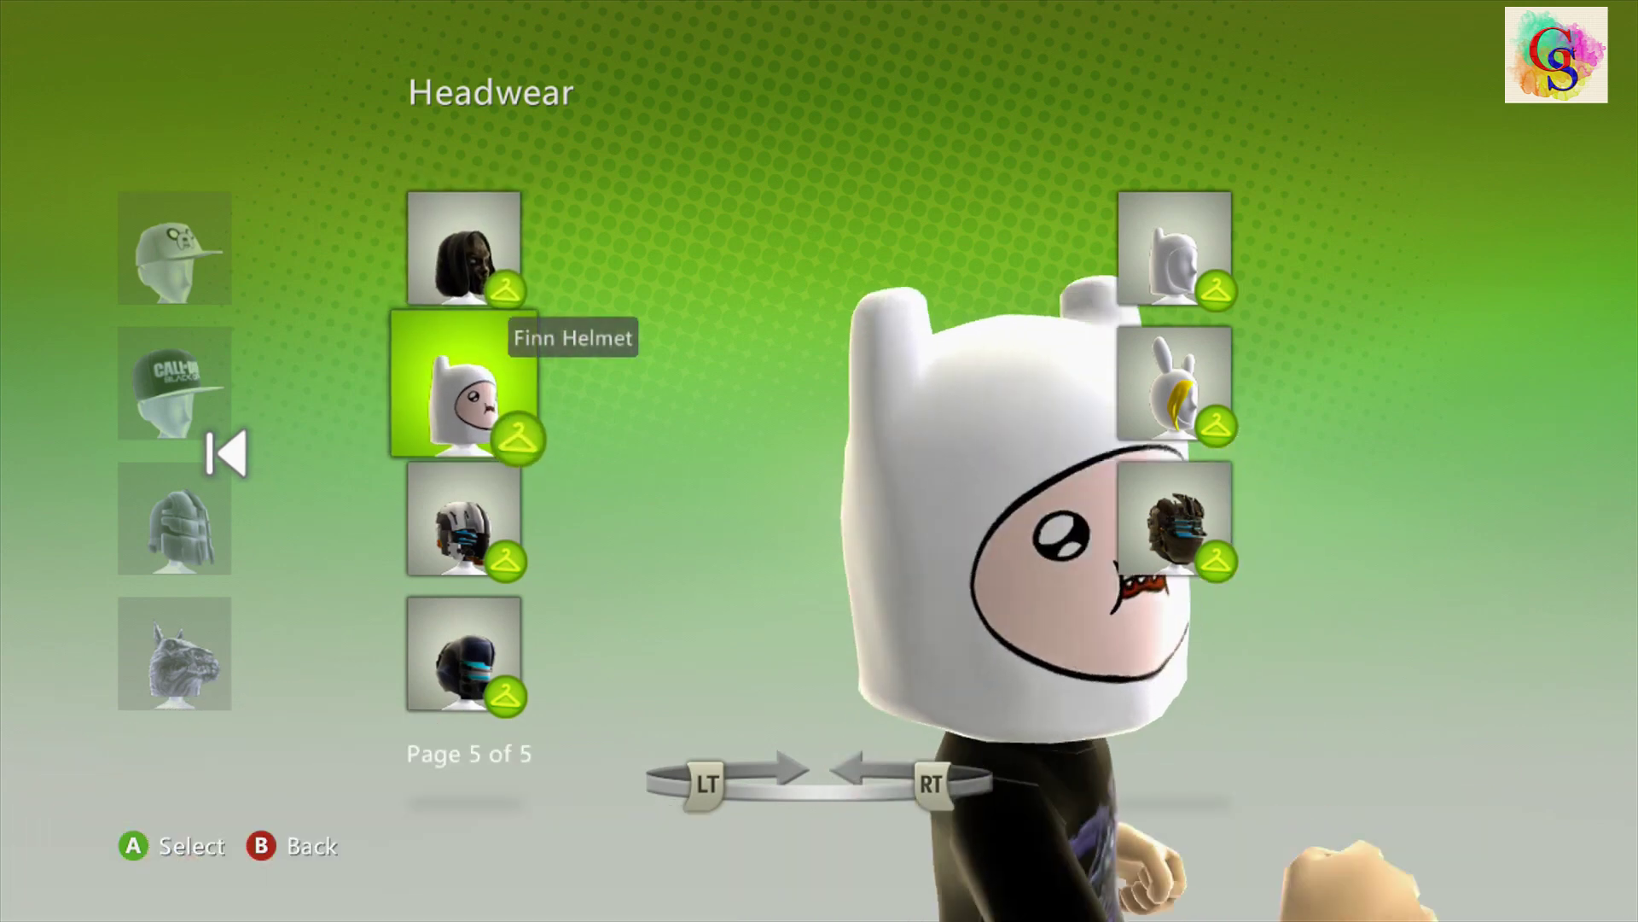